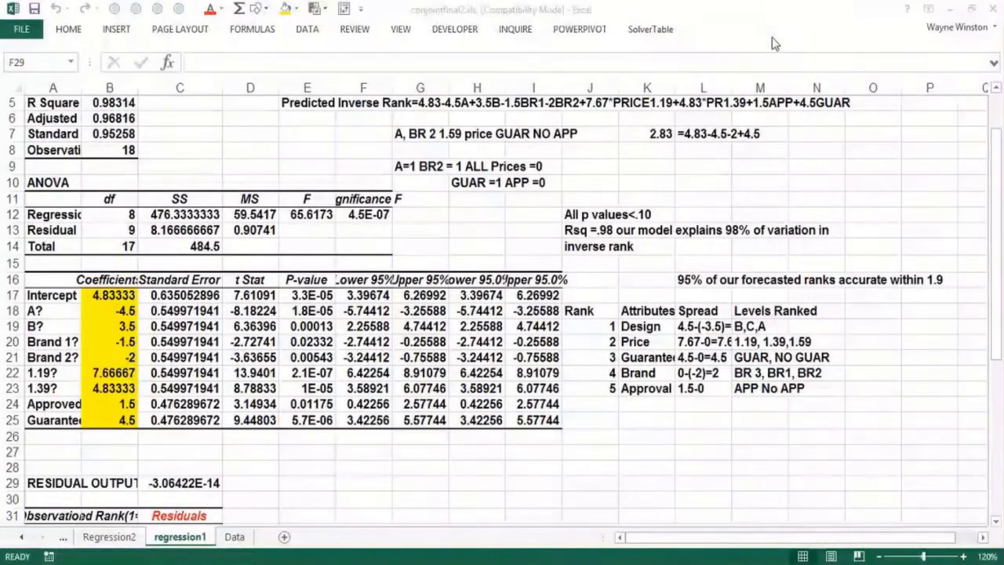
# Step: Enter the heading "Value Based Pricing" in cell L9
pyautogui.click(698, 170)
pyautogui.write('Valu')
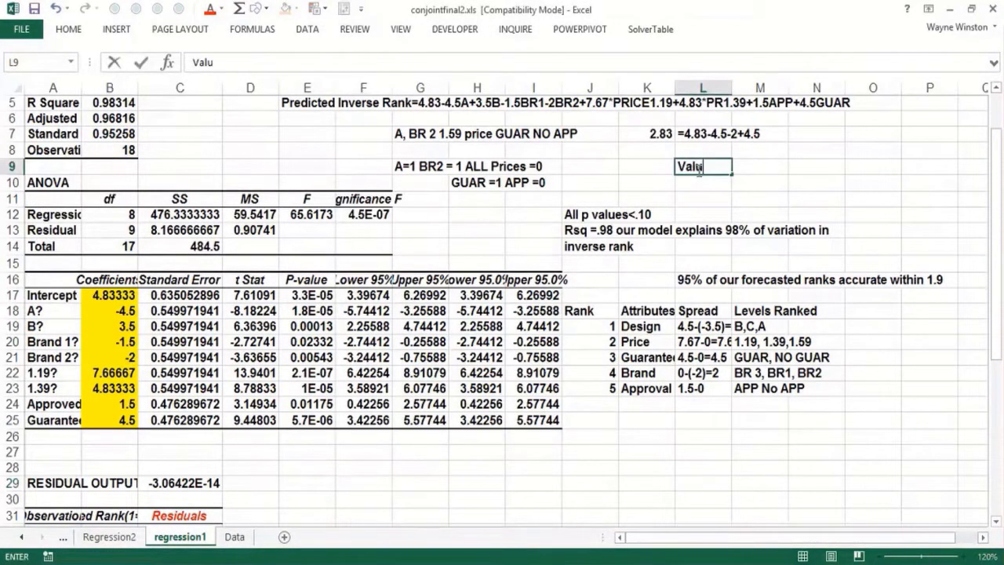
pyautogui.write('e Based P')
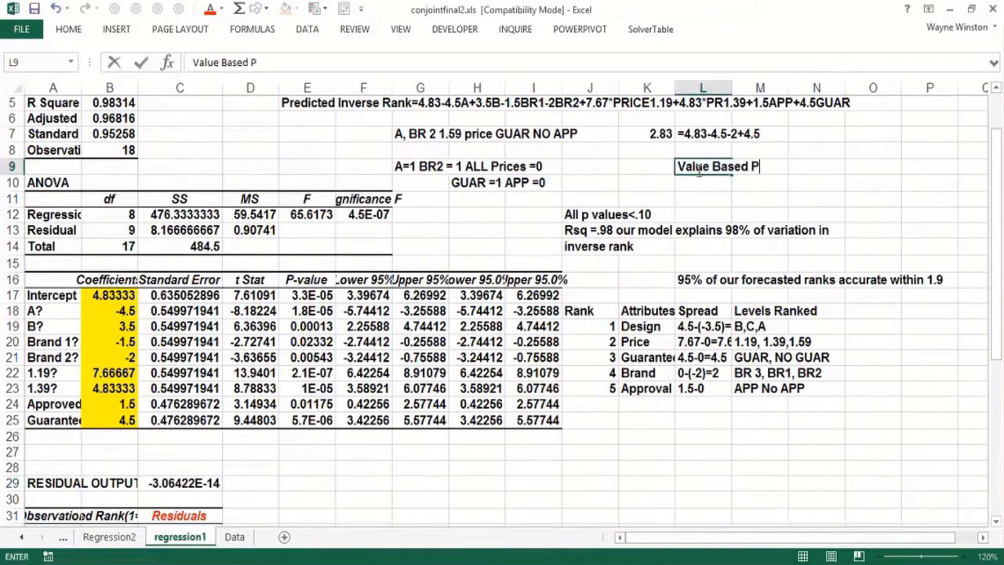
pyautogui.write('ricing')
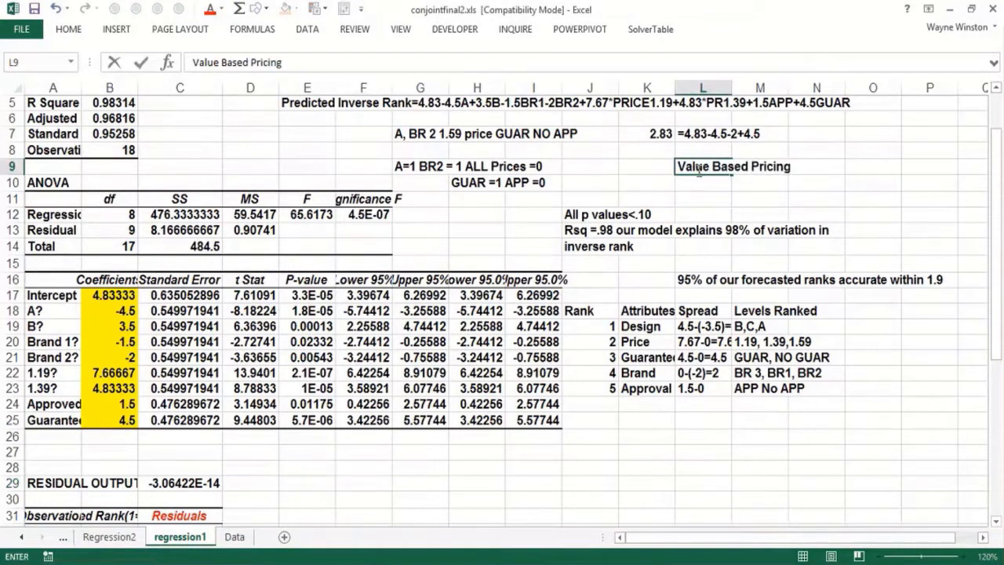
pyautogui.press('Return')
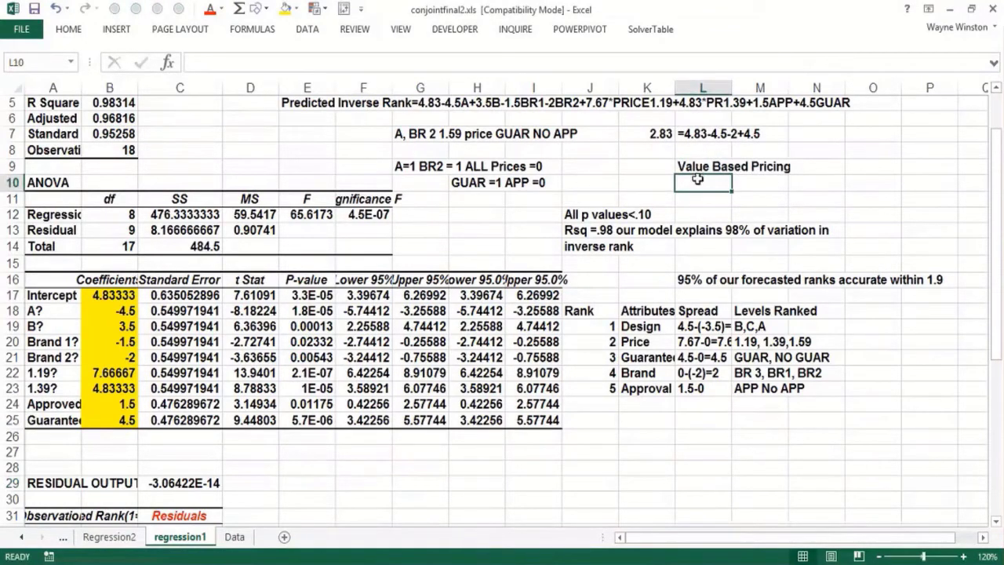
# Step: Enter the note "Charging $1.39 now for carpet cleaner" in cell K25, below the ranked attributes table
pyautogui.click(630, 418)
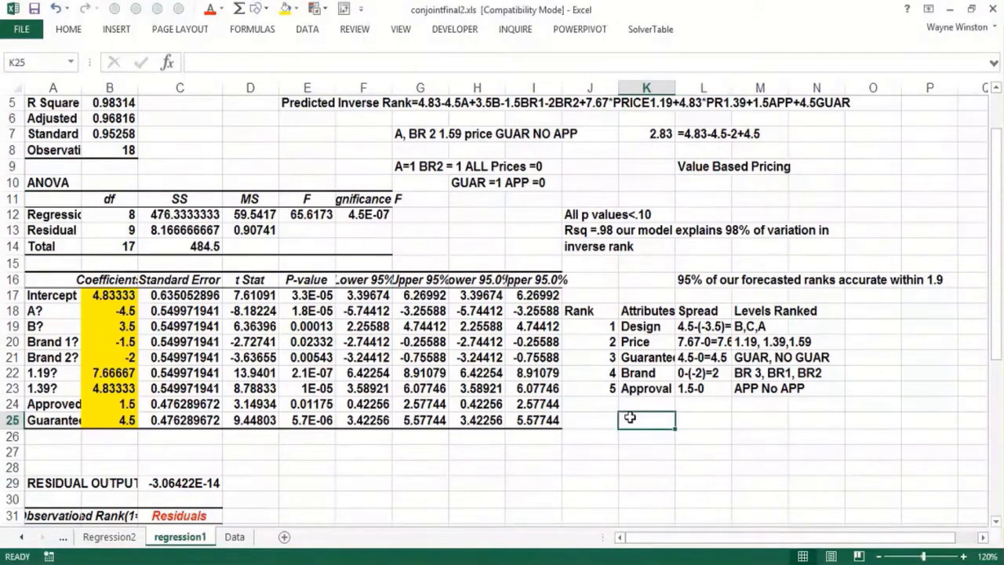
pyautogui.write('Chargin')
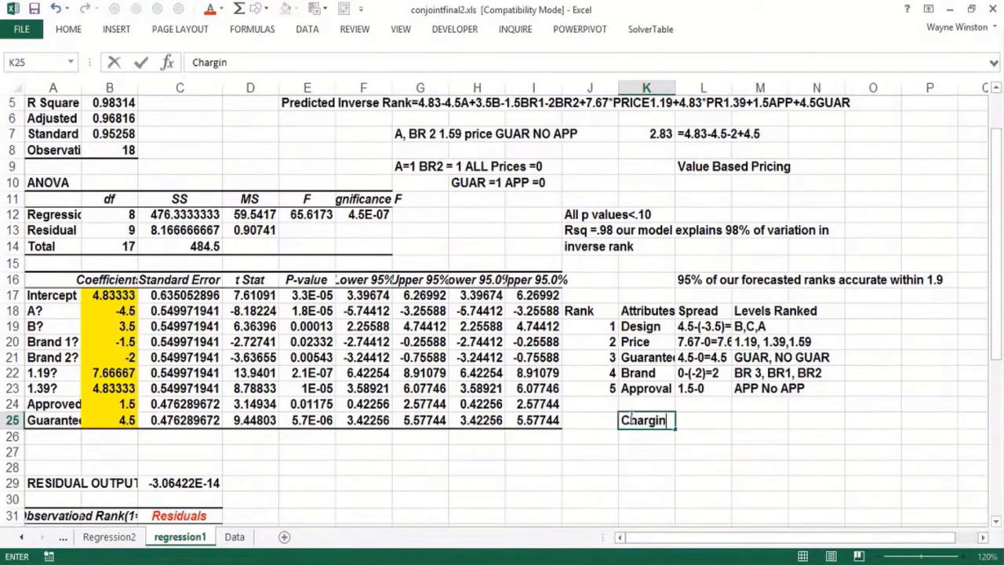
pyautogui.write('g $.139')
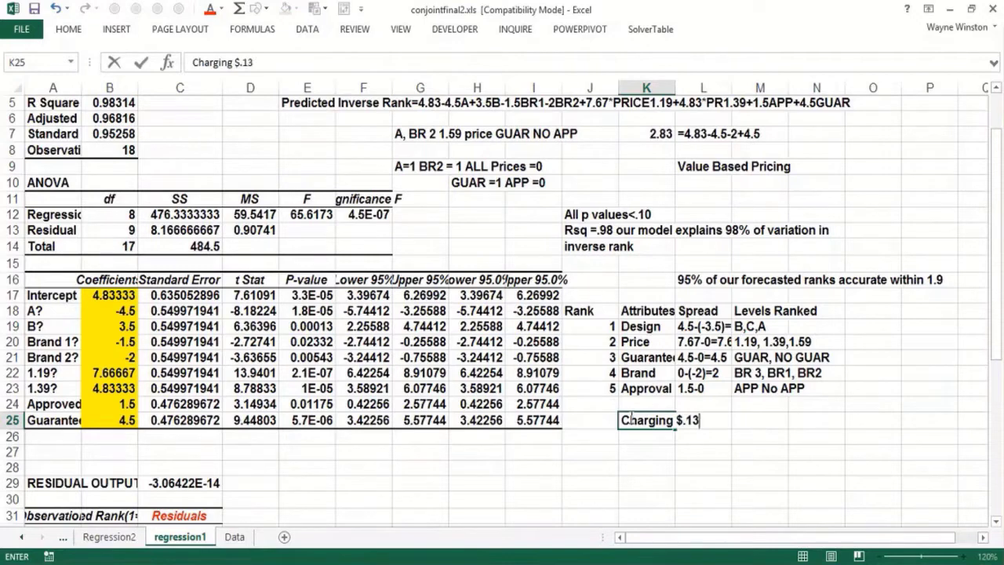
pyautogui.press('BackSpace')
pyautogui.press('BackSpace')
pyautogui.press('BackSpace')
pyautogui.press('BackSpace')
pyautogui.write('1.39 now ')
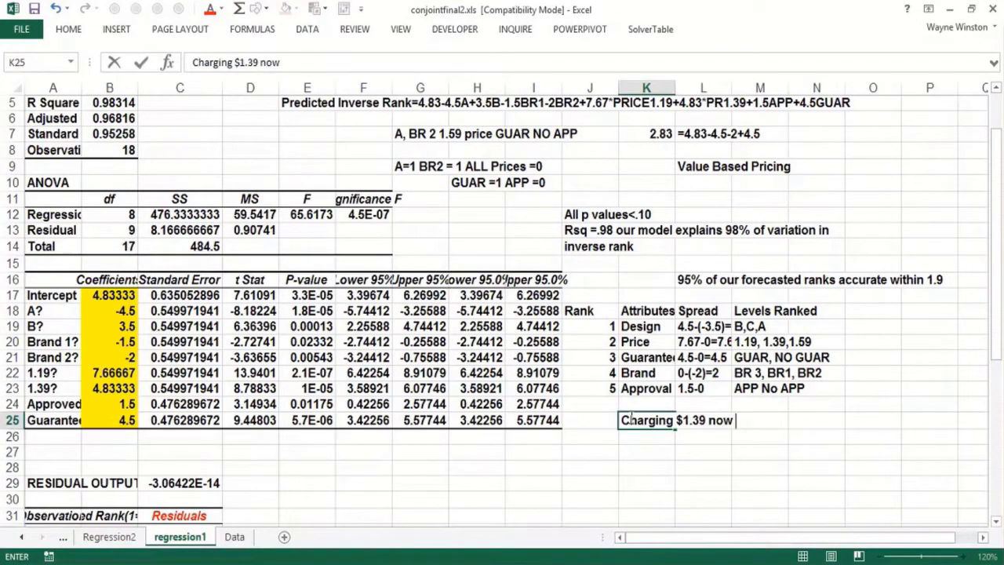
pyautogui.write('for carpet ')
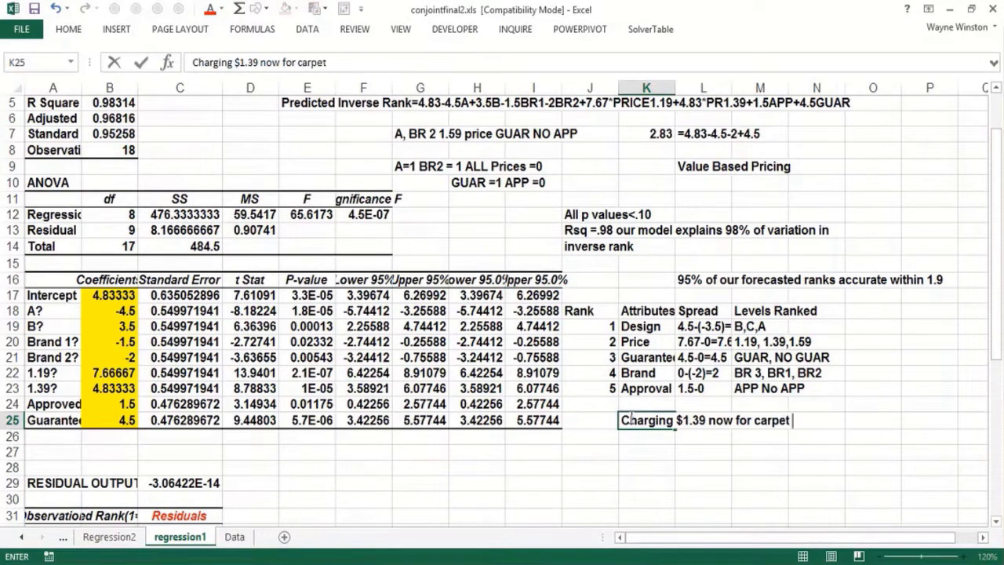
pyautogui.write('cleaner')
pyautogui.press('Return')
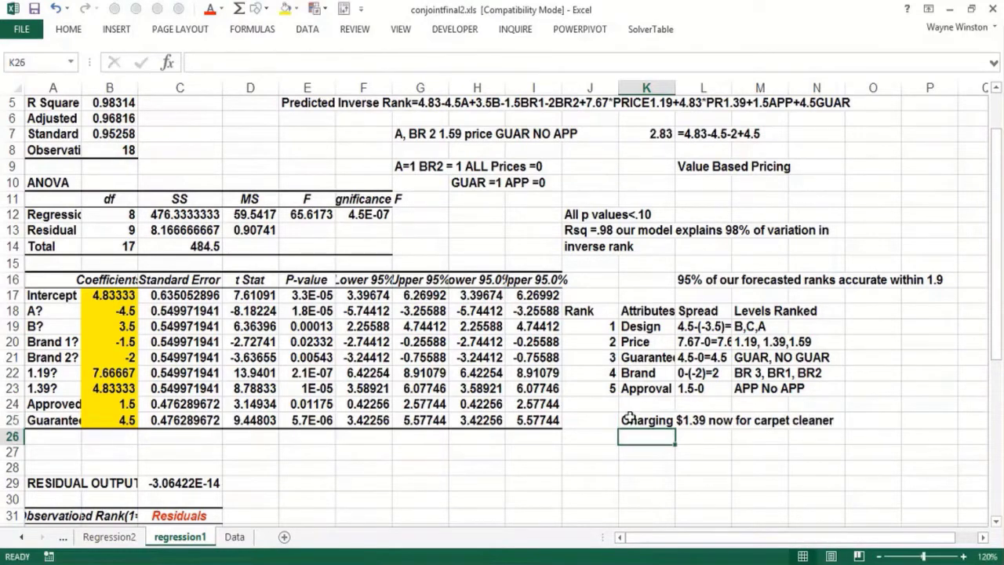
# Step: Enter "No guarantee If we add a guarantee" in cell K26 as the second line of the pricing note
pyautogui.write('A')
pyautogui.press('BackSpace')
pyautogui.write('No')
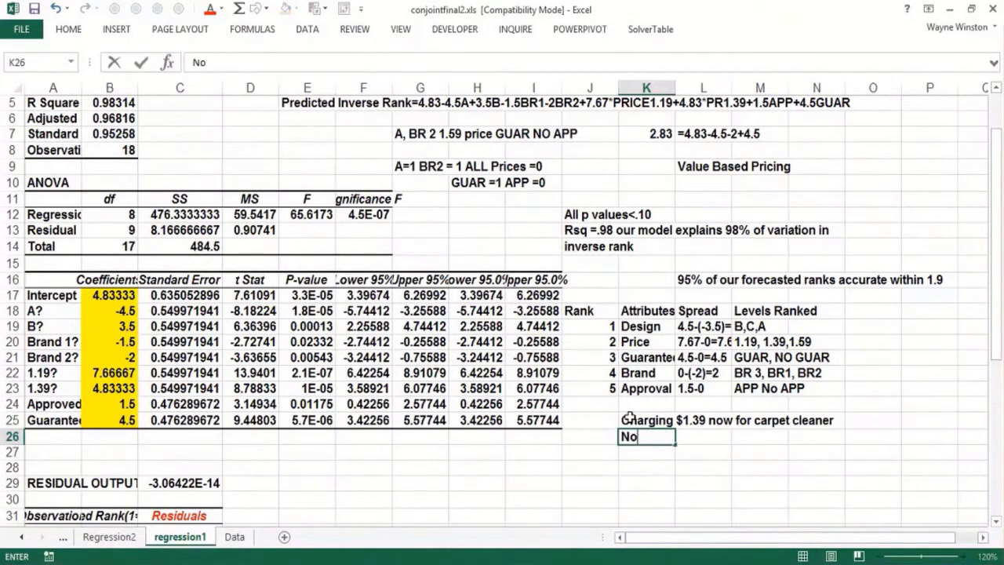
pyautogui.write(' guarantee')
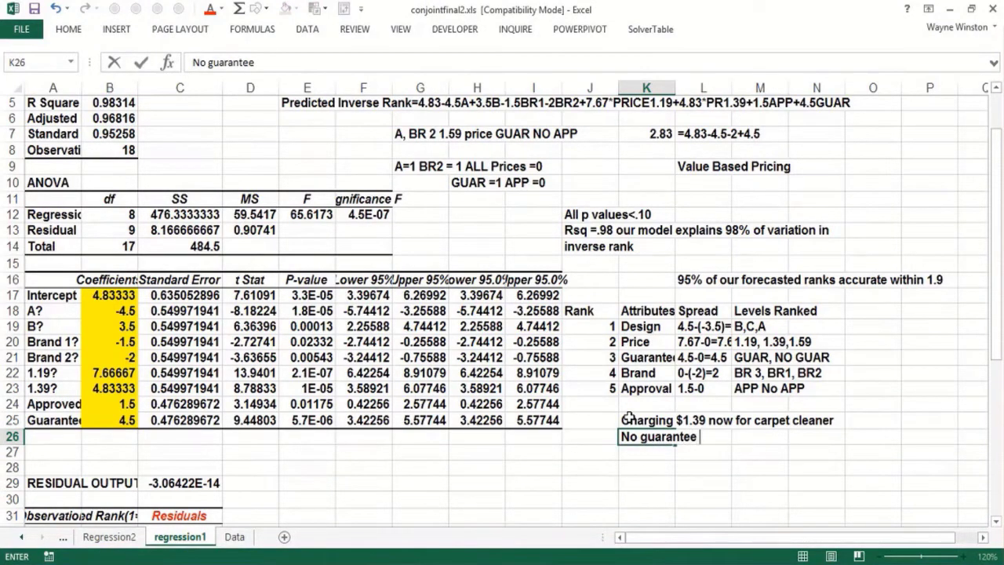
pyautogui.write(' If we add')
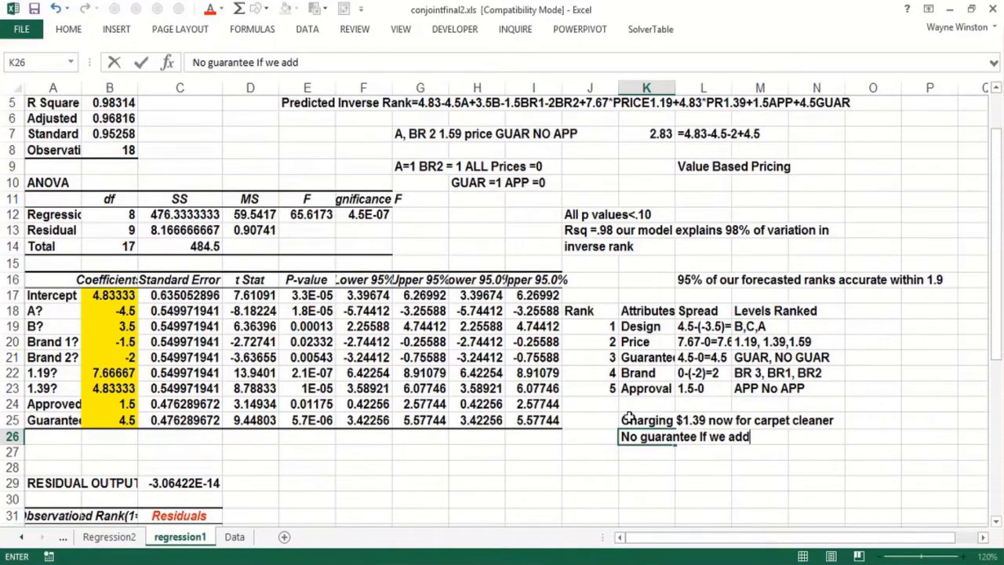
pyautogui.write(' a guarantee')
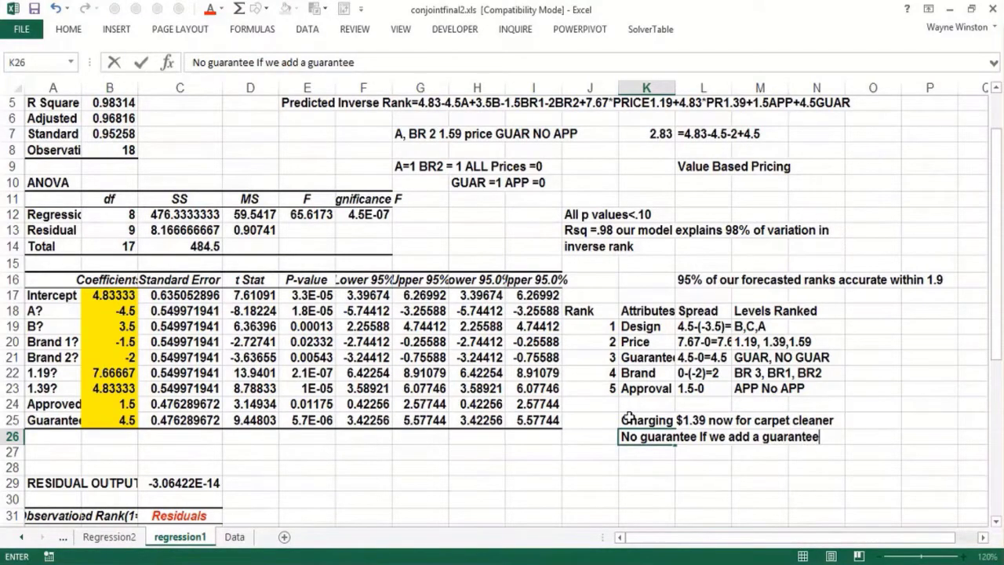
pyautogui.press('Return')
# Step: Continue the note in cell K27 with the question "how much can we increase price?"
pyautogui.write('how much ca')
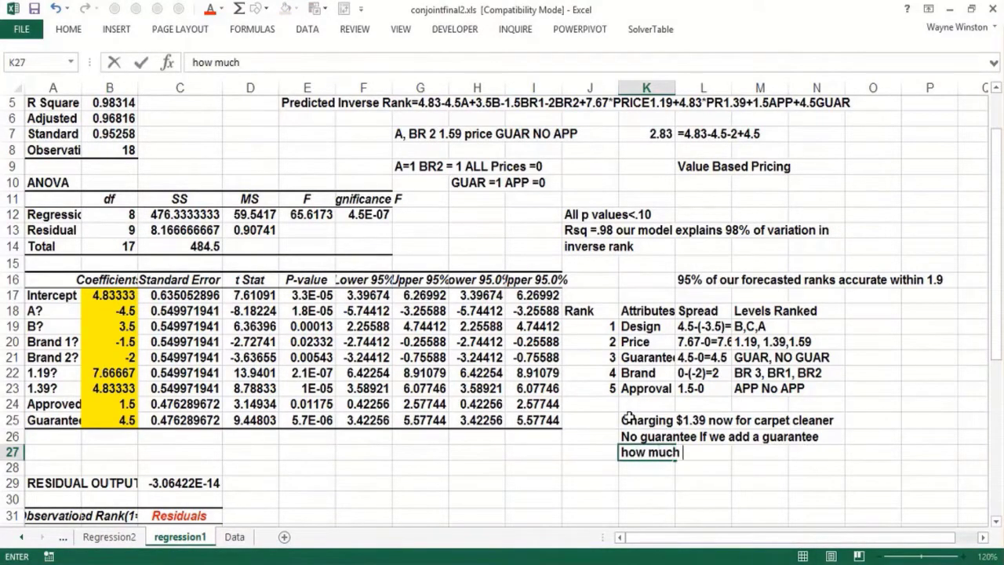
pyautogui.press('BackSpace')
pyautogui.write('an we increase price?')
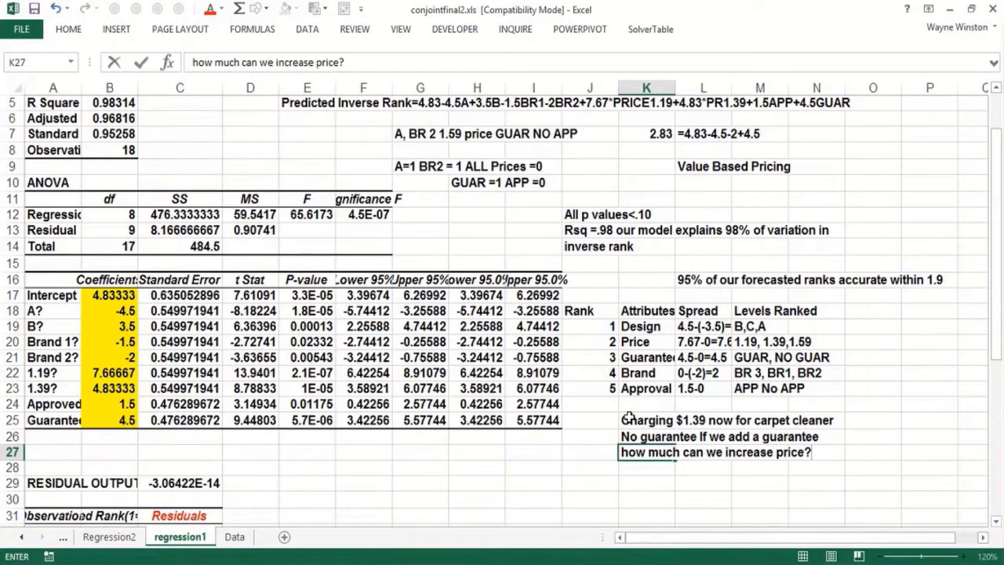
pyautogui.press('Return')
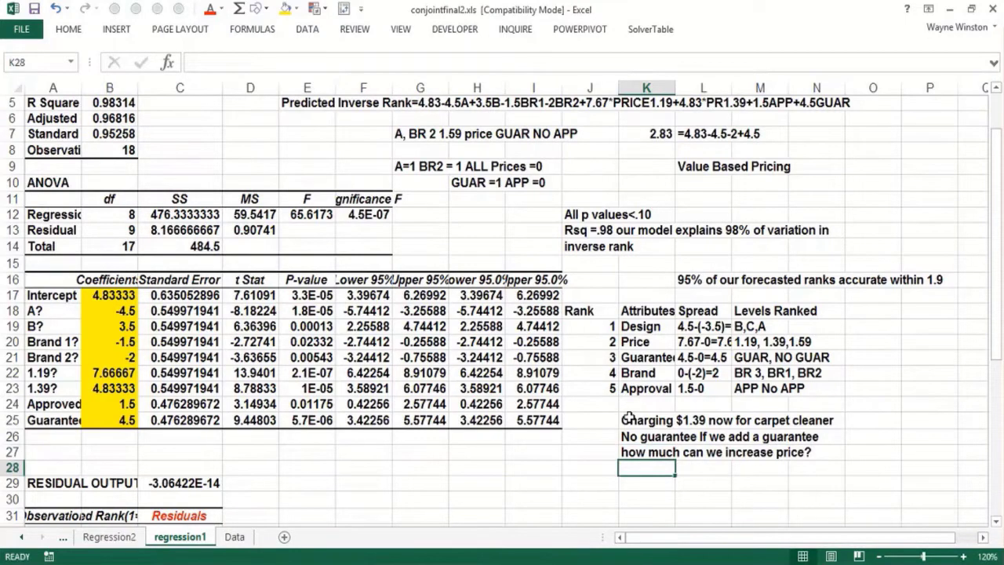
# Step: Enter "Guarantee worth" in cell K28 and "4.5 ranking points" in cell K29
pyautogui.write('Guar')
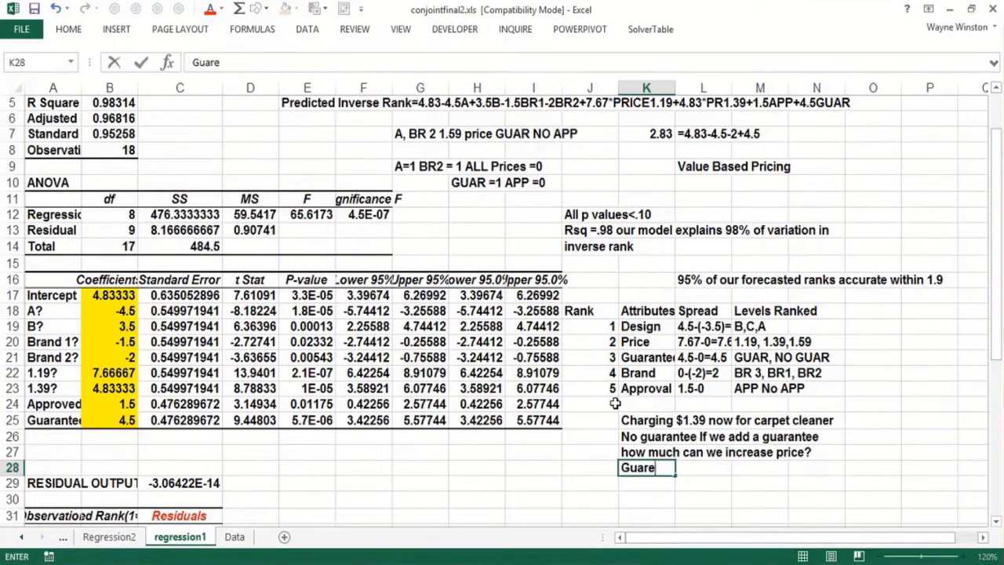
pyautogui.write('antee worth')
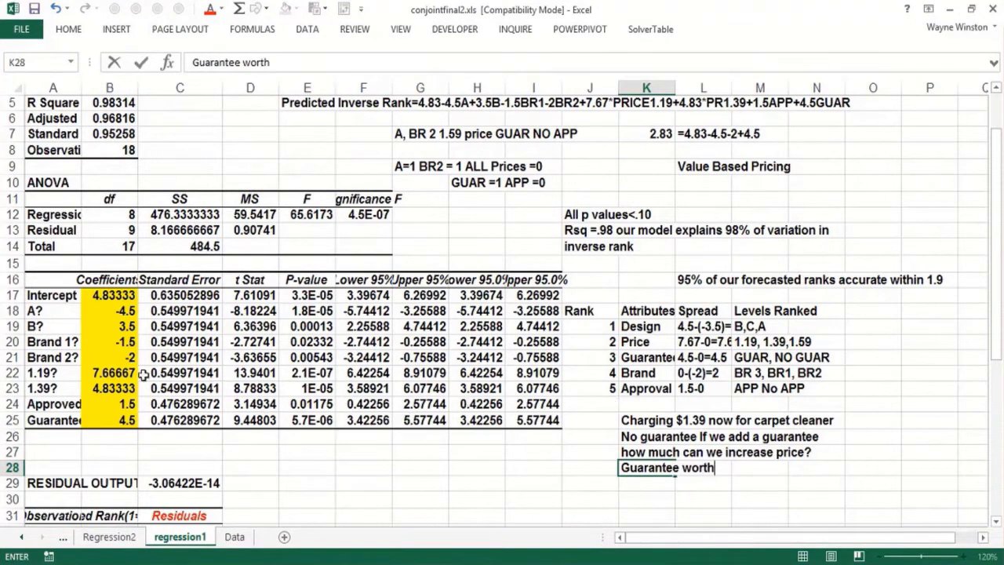
pyautogui.click(650, 480)
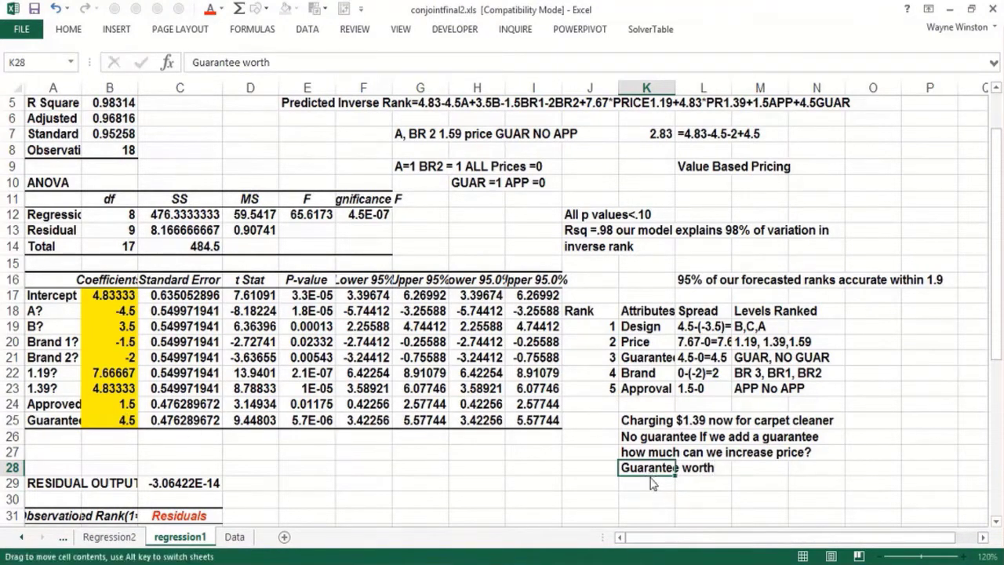
pyautogui.write('4.5')
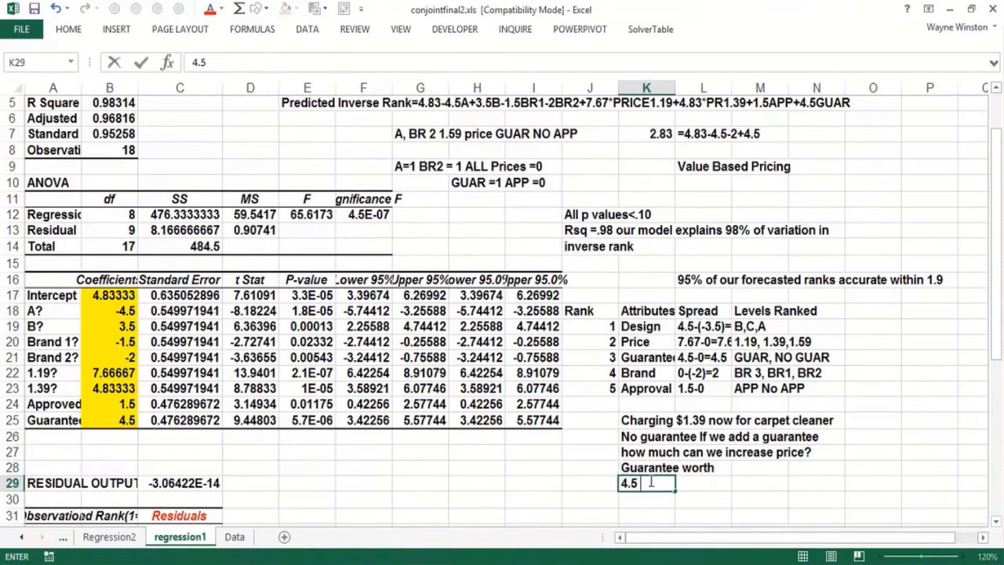
pyautogui.write(' ranking poi')
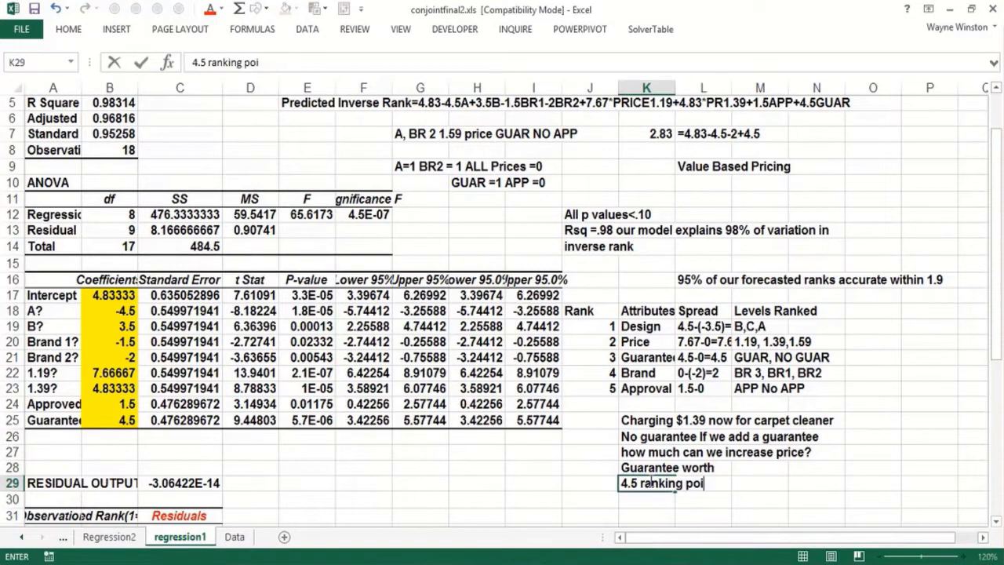
pyautogui.write('nts')
pyautogui.press('Return')
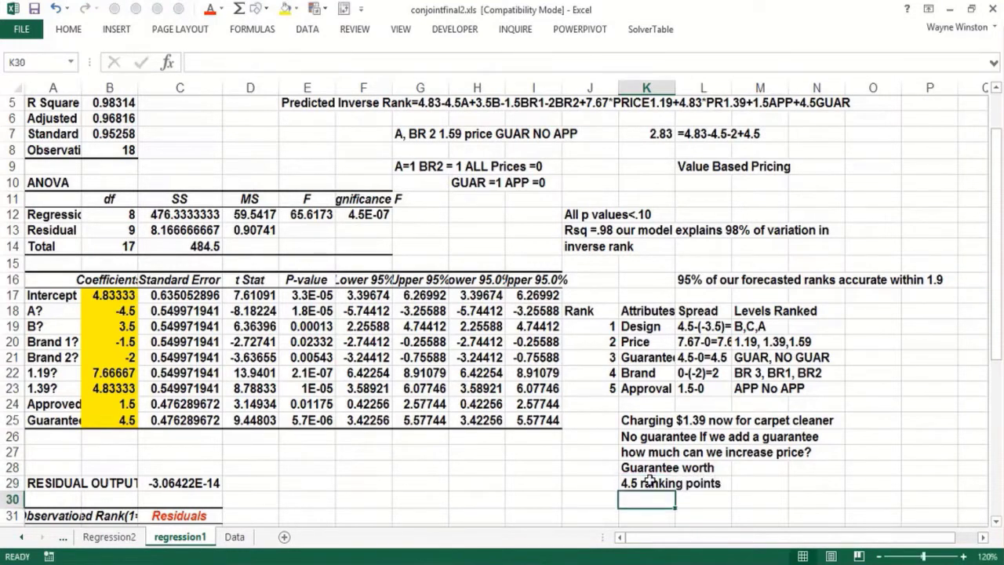
# Step: Enter "raise price x cents to take away 4.5" in cell K30
pyautogui.write('raise')
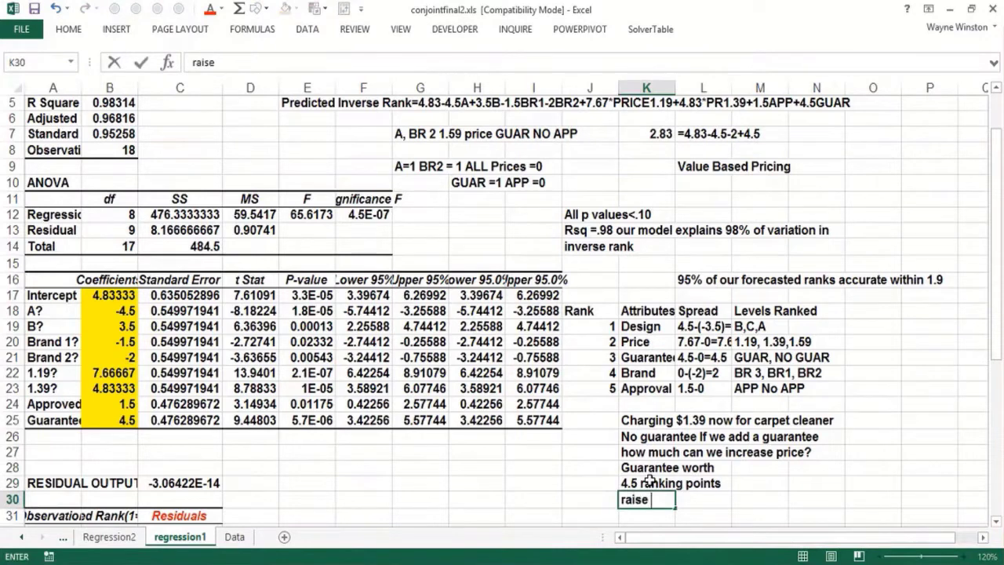
pyautogui.write(' price x ce')
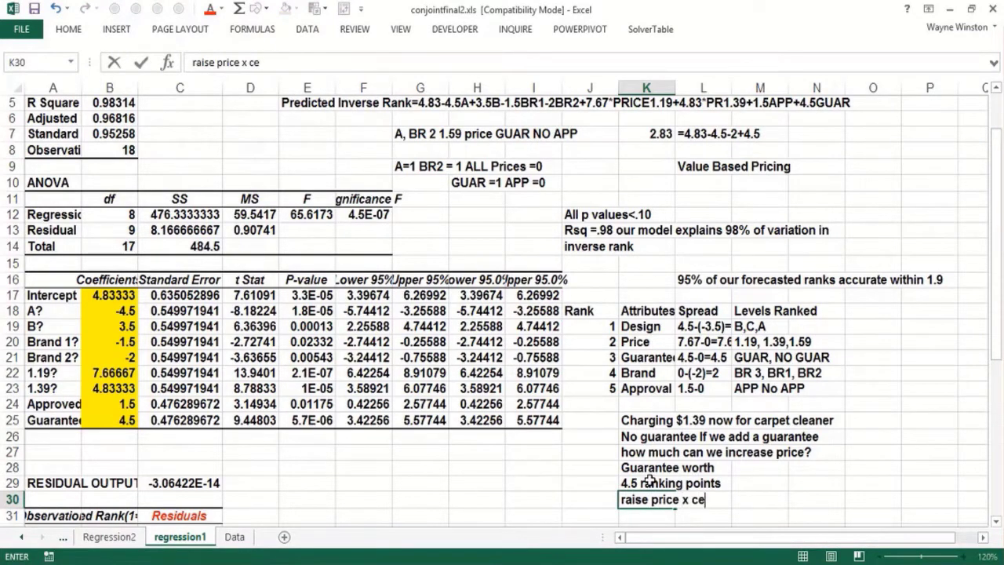
pyautogui.write('nts to take')
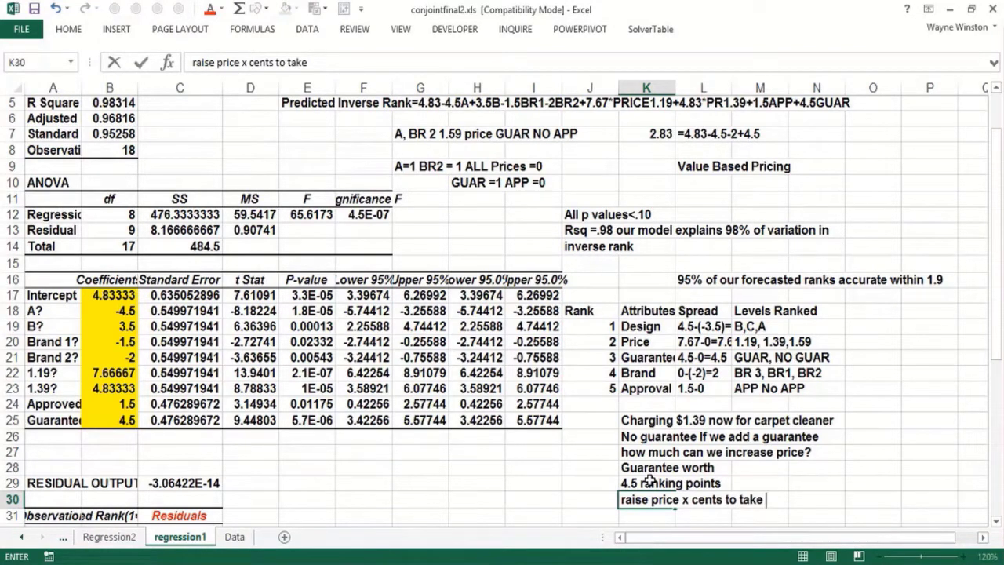
pyautogui.write('away 4.5')
pyautogui.press('Return')
# Step: Complete the note with "ranking points that is value" in cell K31 and "based pricing" in cell K32
pyautogui.write('ranki')
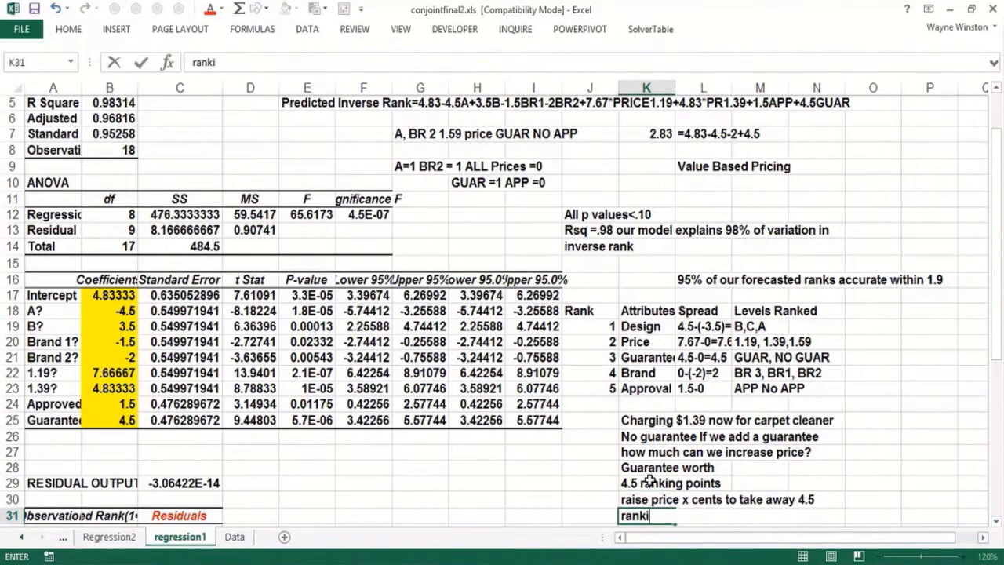
pyautogui.write('ng points ')
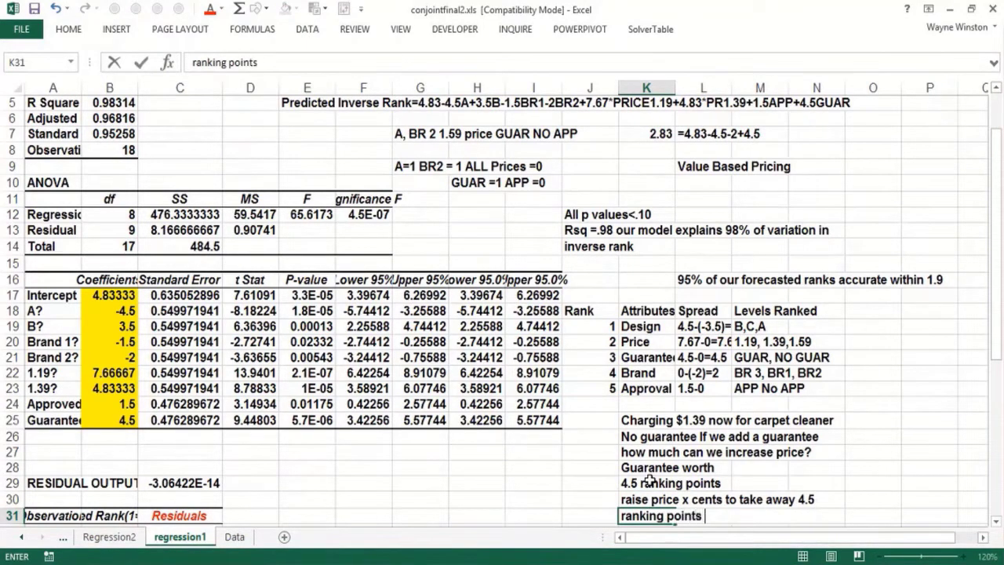
pyautogui.write('that is ')
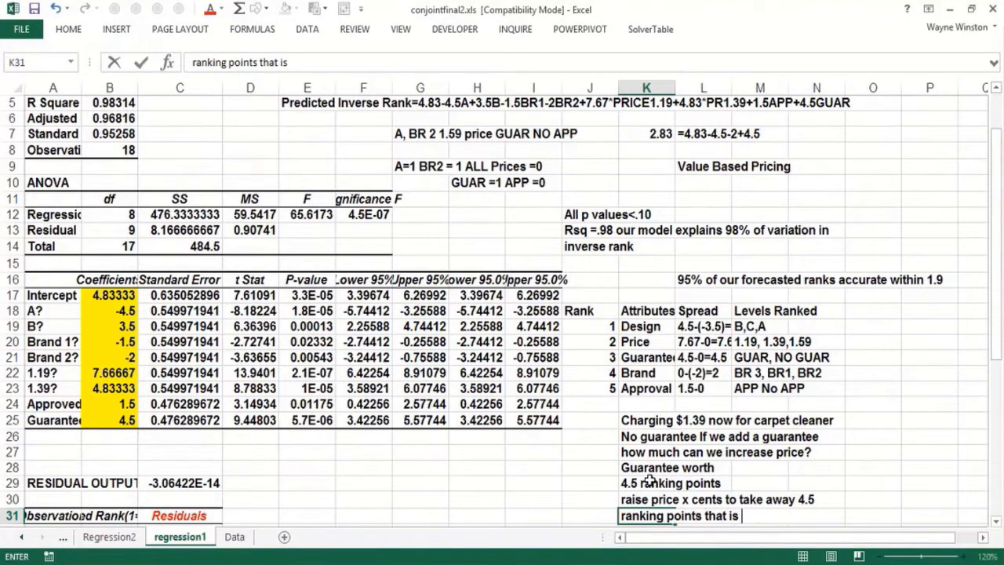
pyautogui.write('value')
pyautogui.press('Return')
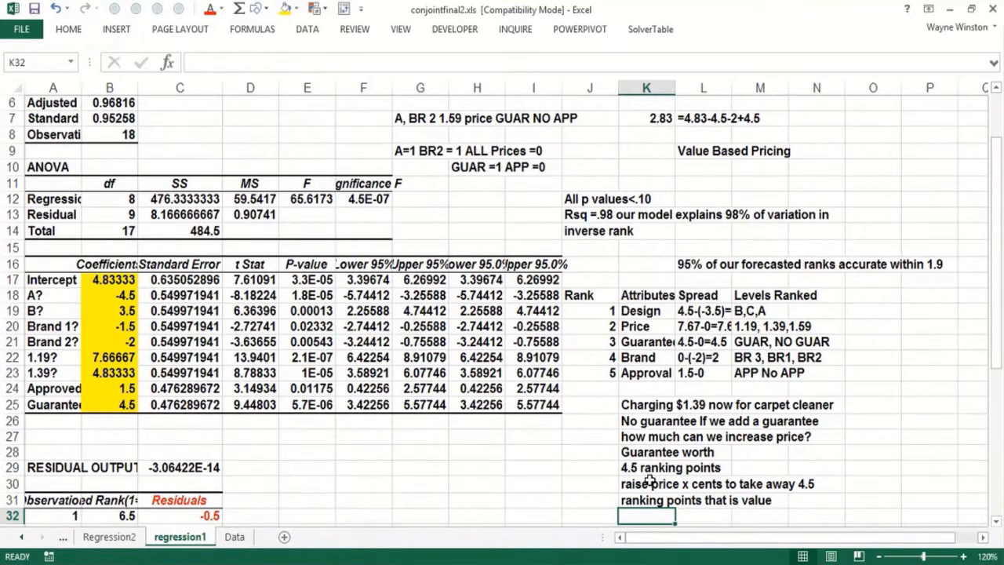
pyautogui.write('based pricing')
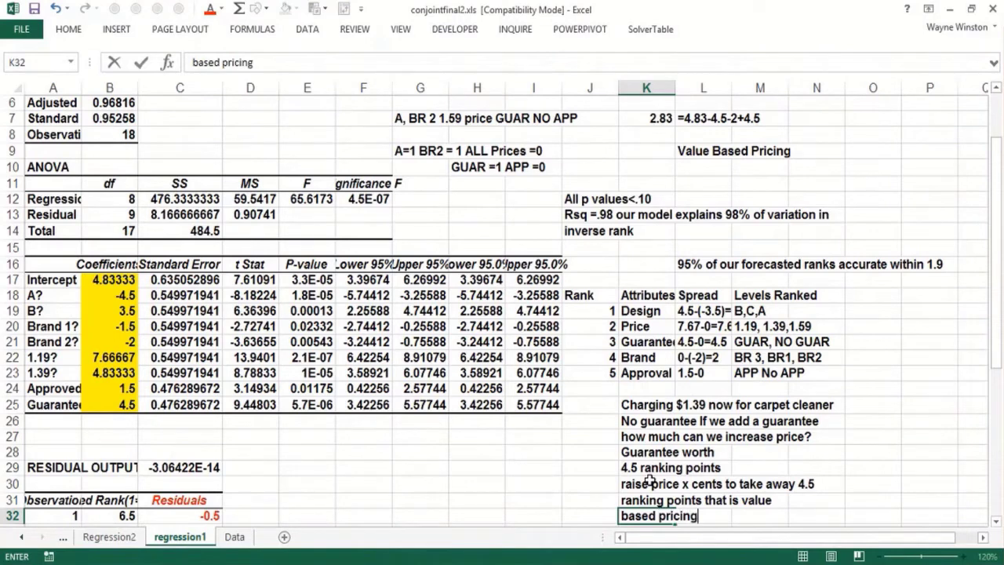
pyautogui.press('Return')
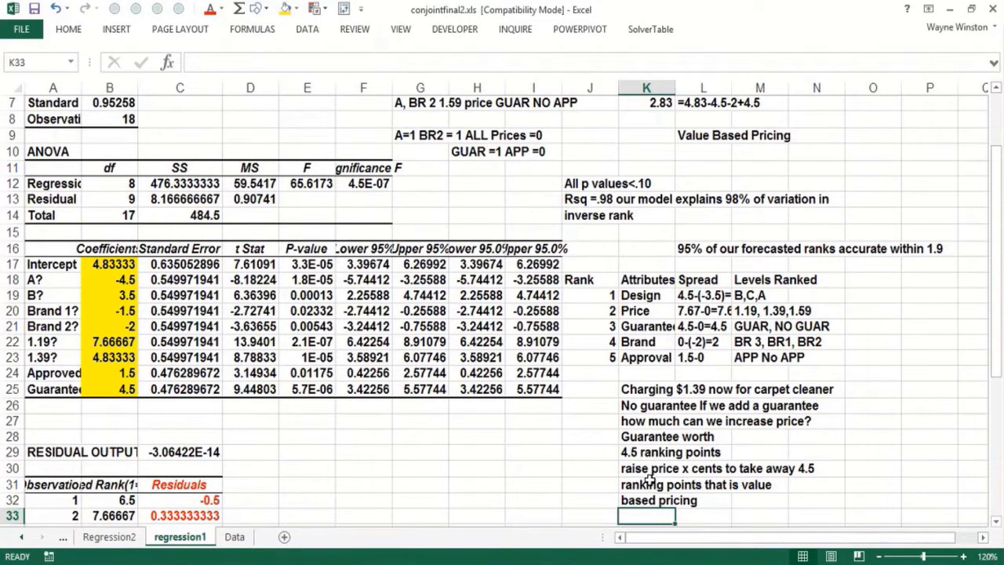
# Step: Inspect the regression coefficient of the 1.39 price level in cell B23
pyautogui.click(470, 454)
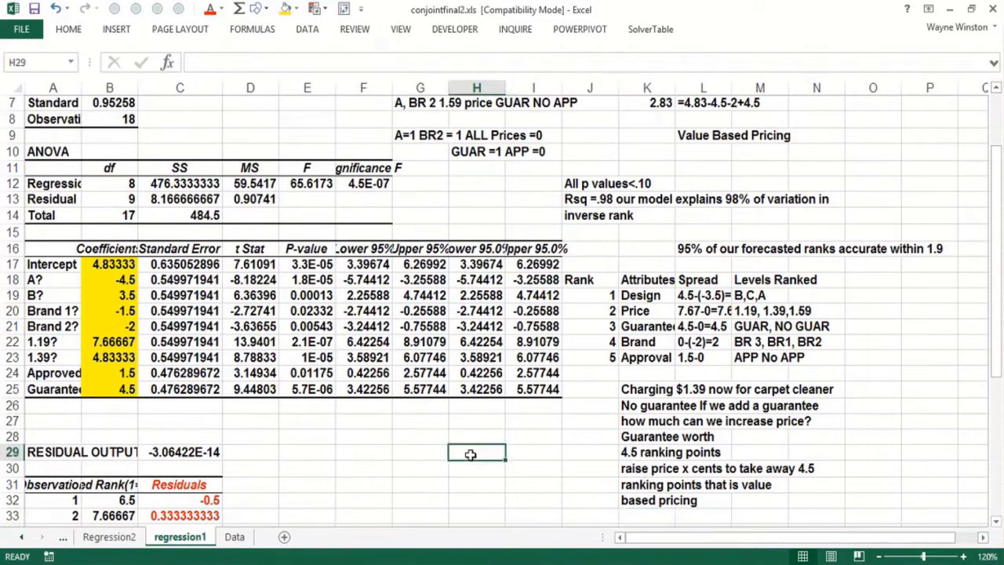
pyautogui.click(487, 484)
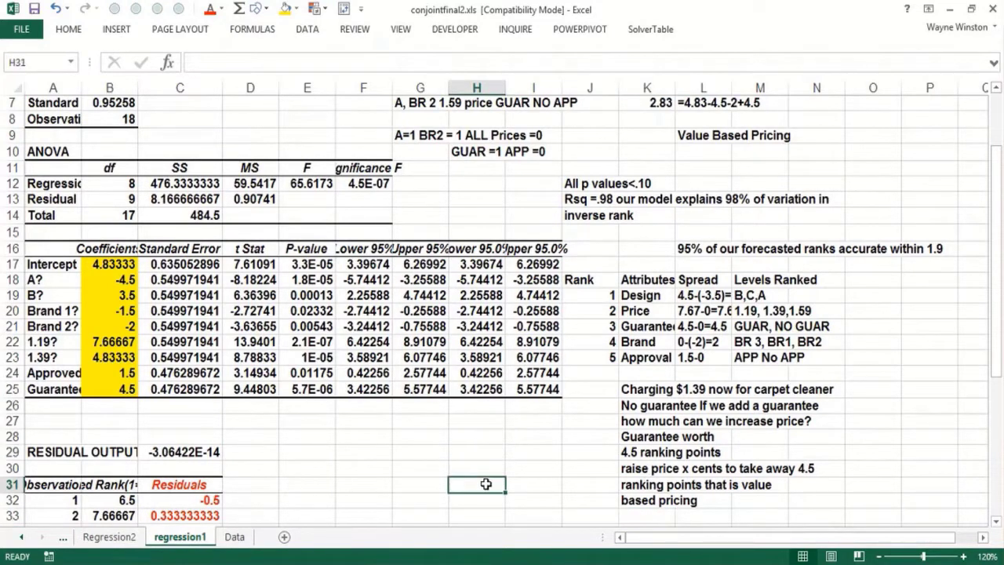
pyautogui.click(110, 358)
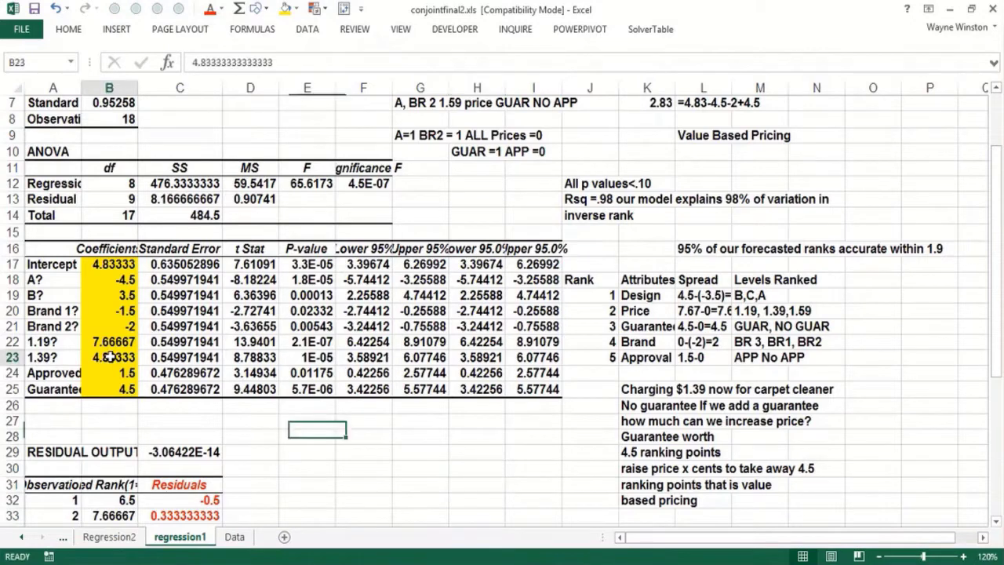
# Step: Enter the heading "Price" in cell F29 and the price 1.39 in cell F30
pyautogui.click(361, 452)
pyautogui.write('P')
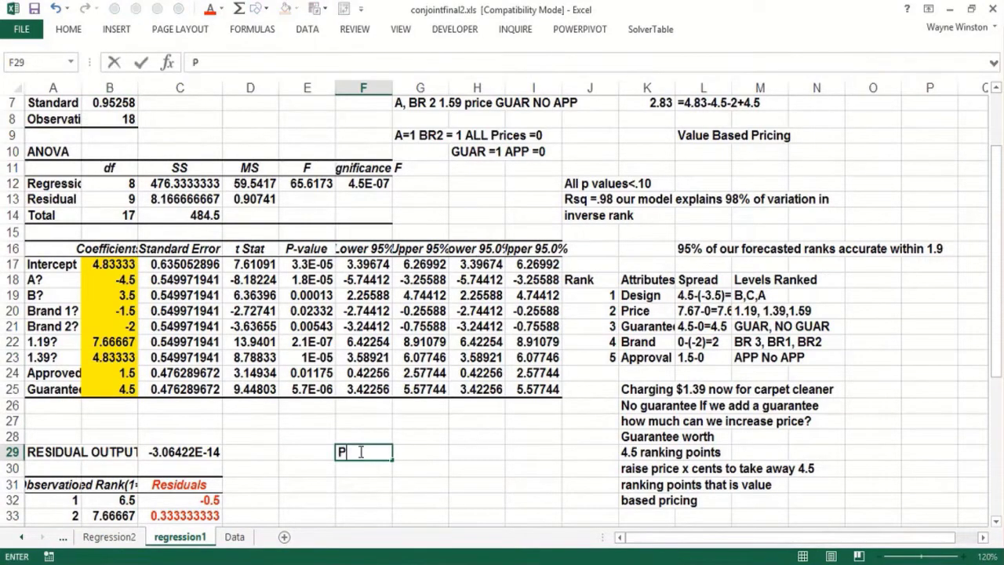
pyautogui.write('rice')
pyautogui.press('Return')
pyautogui.write('1.39')
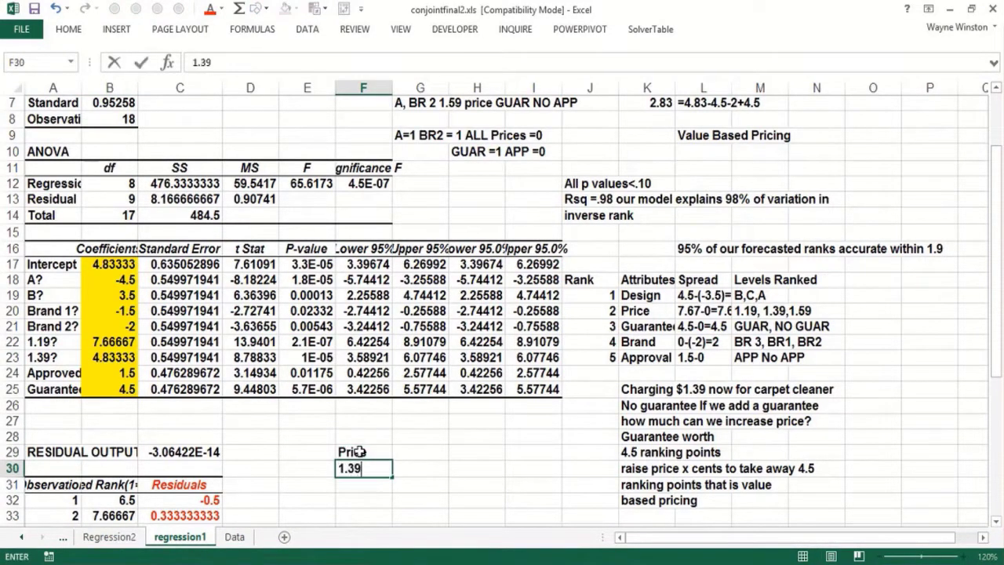
pyautogui.press('Tab')
# Step: Enter the heading "Adds" in cell G29 and the value 4.83 in cell G30
pyautogui.press('Up')
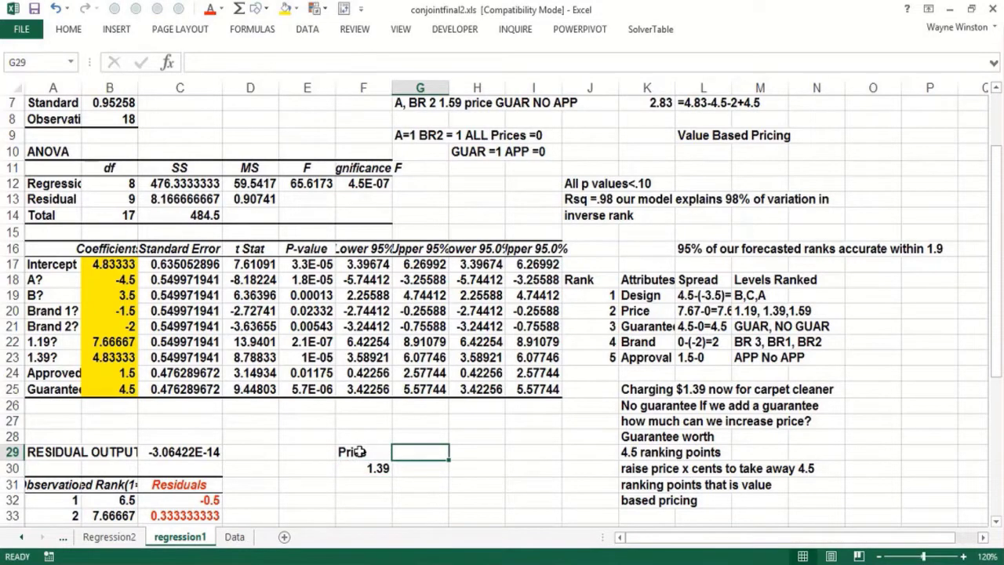
pyautogui.write('Ad')
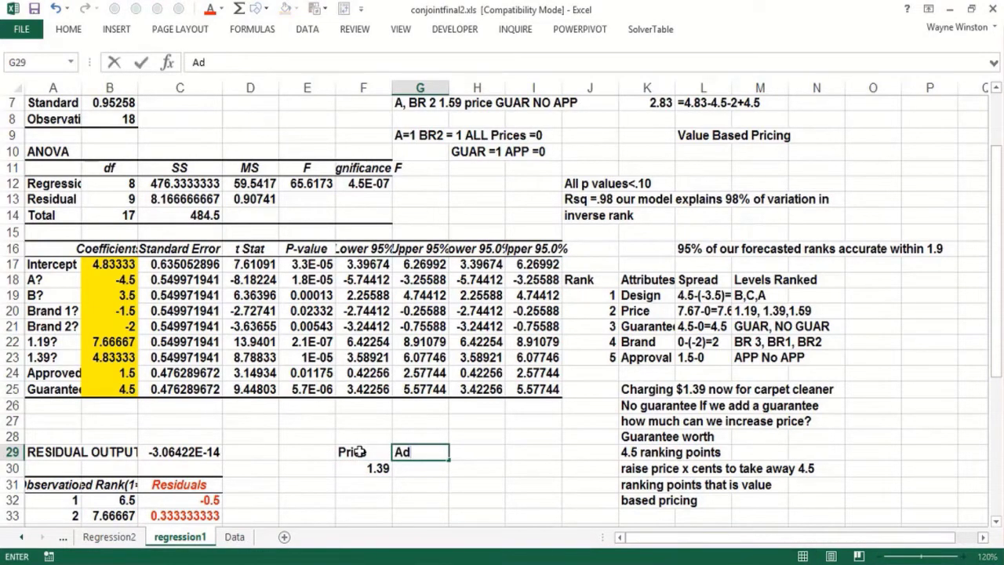
pyautogui.write('ds')
pyautogui.press('Return')
pyautogui.write('4.83')
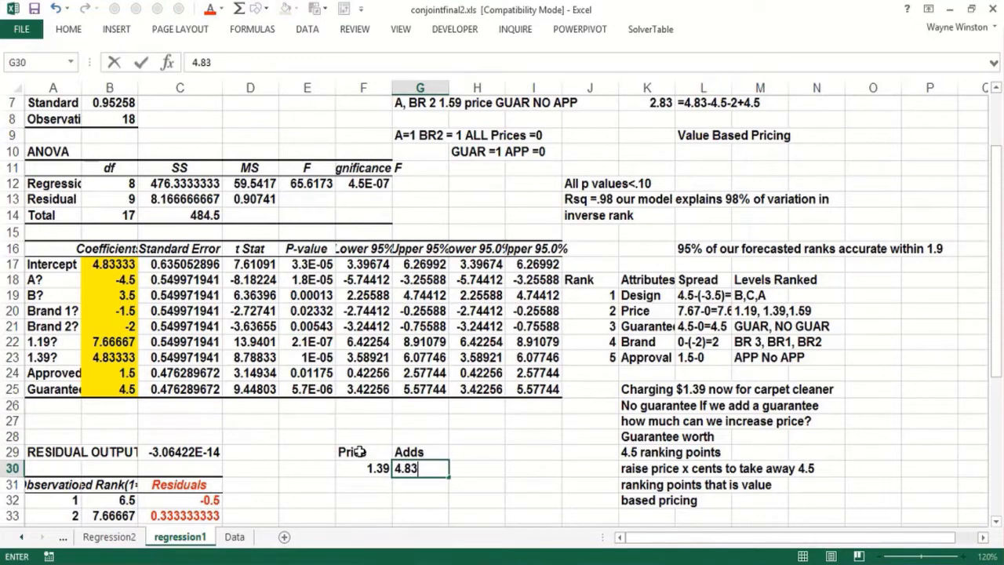
pyautogui.press('Return')
# Step: Add the second price row with 1.59 in cell F31 and 0 in cell G31
pyautogui.press('Left')
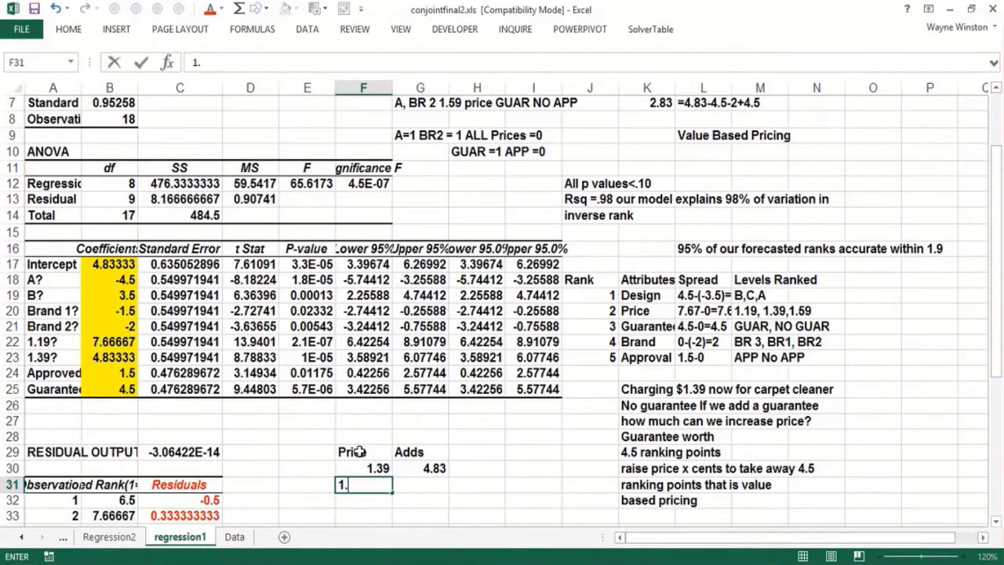
pyautogui.write('1.59')
pyautogui.press('Tab')
pyautogui.write('0')
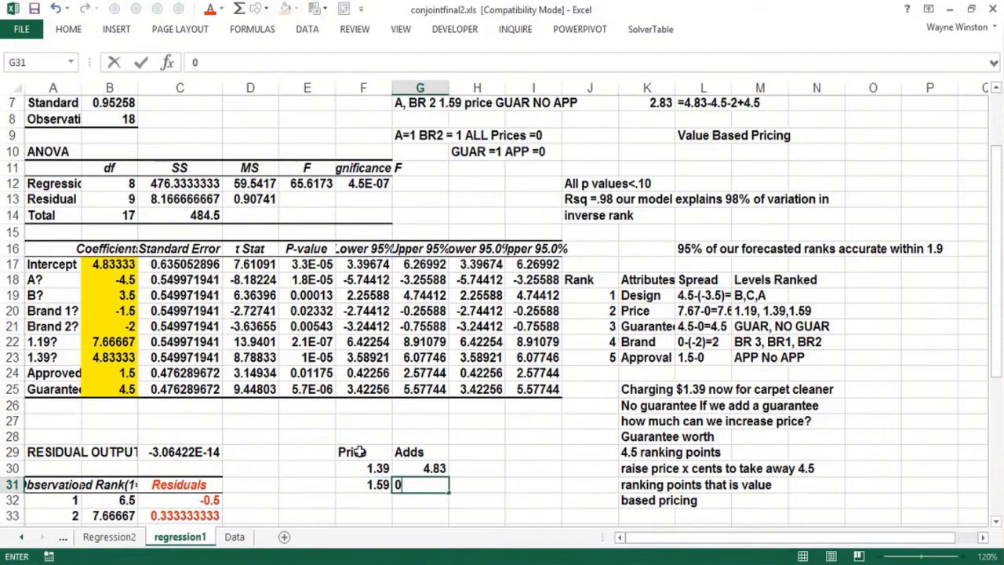
pyautogui.press('Return')
# Step: Enter the note "increase 20 cents takes away 4.83 ranking pts." in cell F33
pyautogui.press('Down')
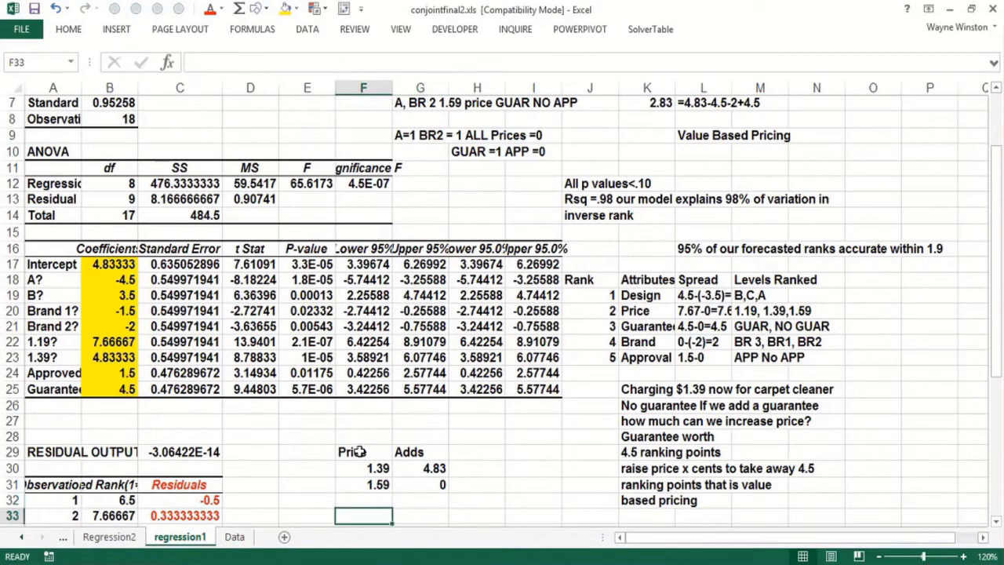
pyautogui.write('increase 20 cents ')
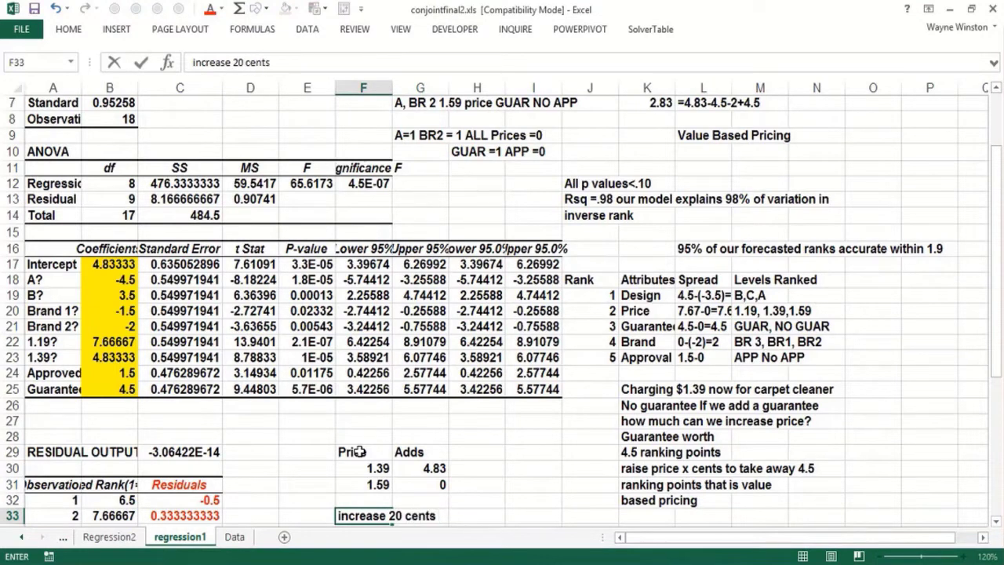
pyautogui.write('takes away 4.')
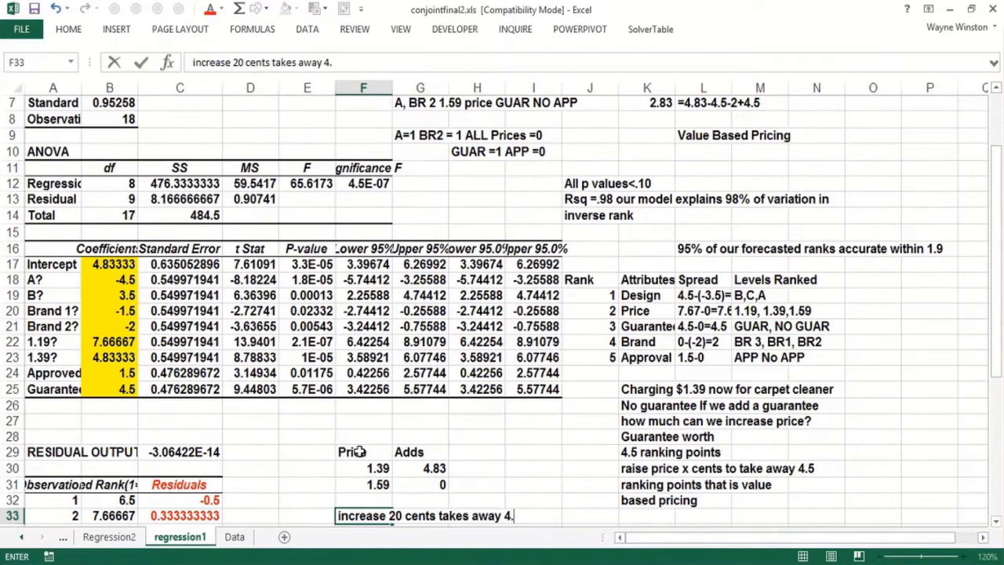
pyautogui.write('83 ranking')
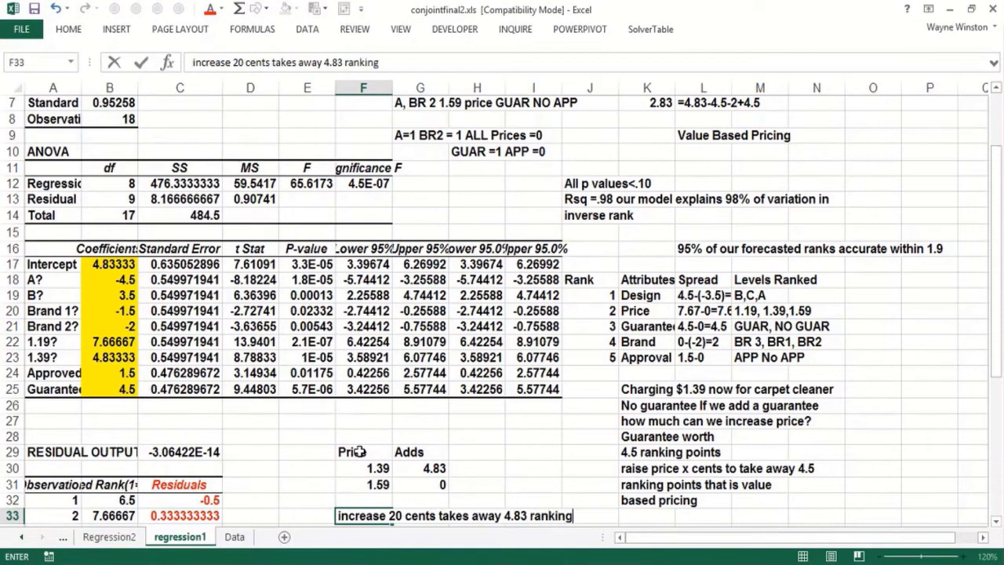
pyautogui.write(' pts.')
pyautogui.press('Return')
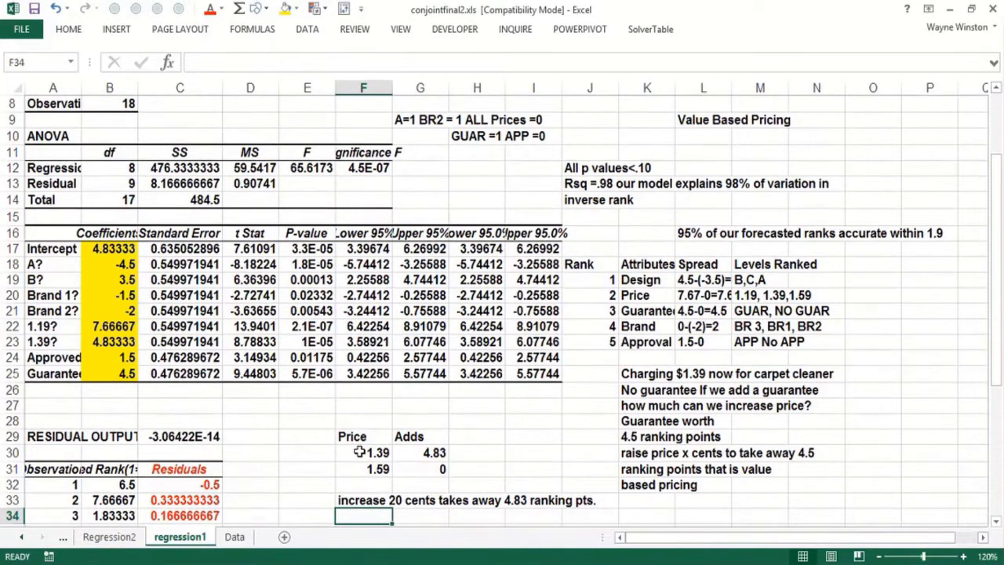
# Step: Enter the note "Increase 1 cent takes away 4.83/20=.24 ranking points" in cell F34
pyautogui.write('Increase')
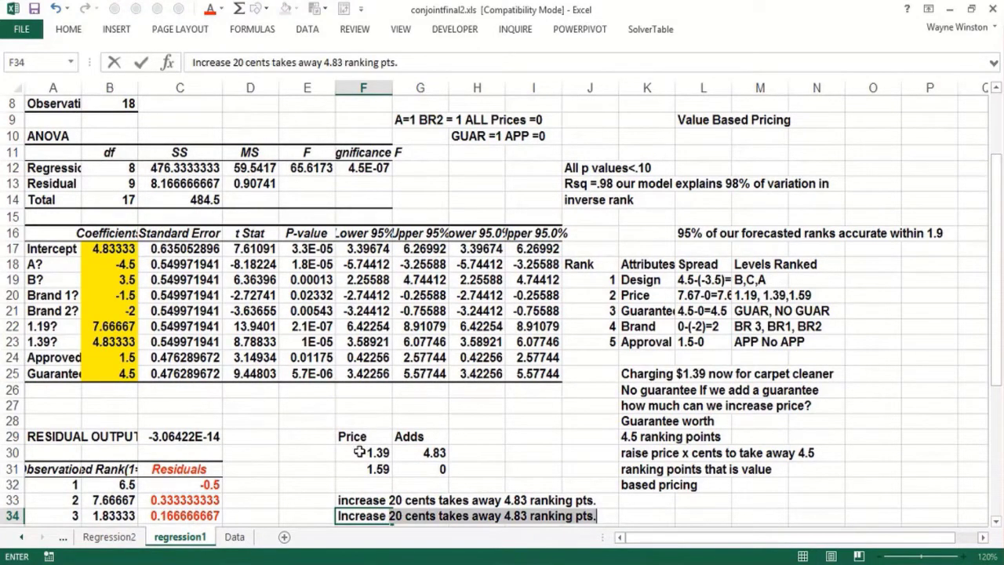
pyautogui.write(' 1 cent take')
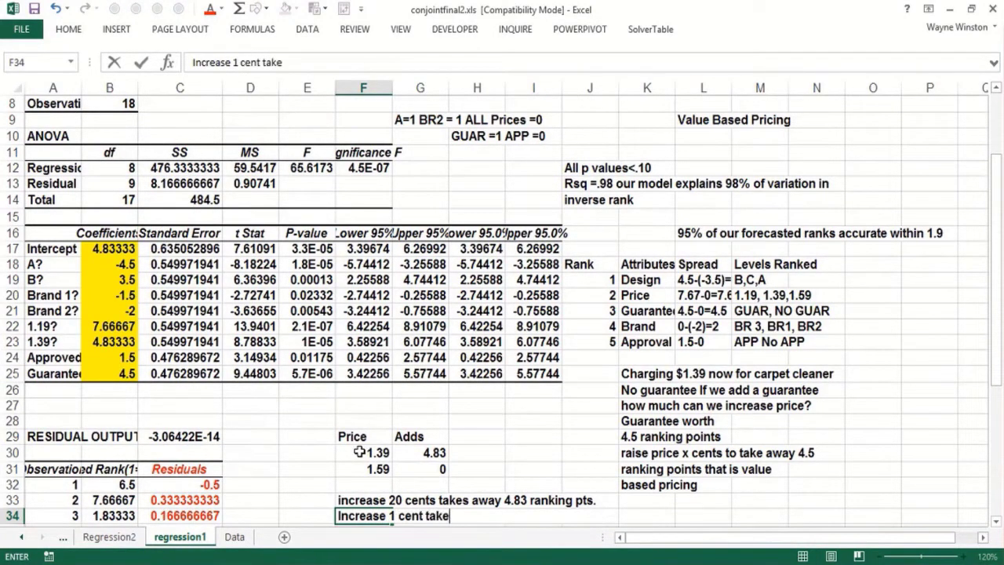
pyautogui.write('s away')
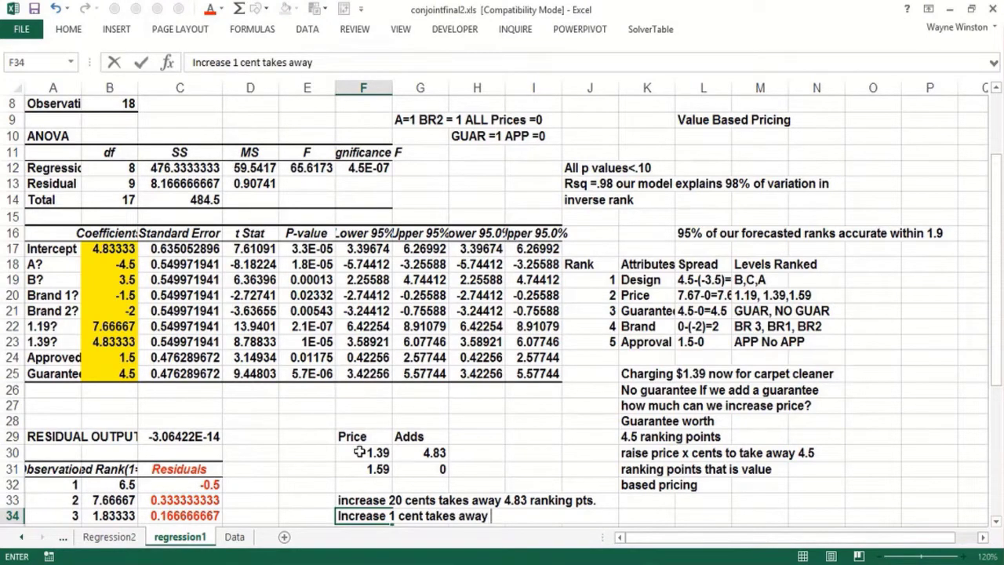
pyautogui.write(' 4.83/20')
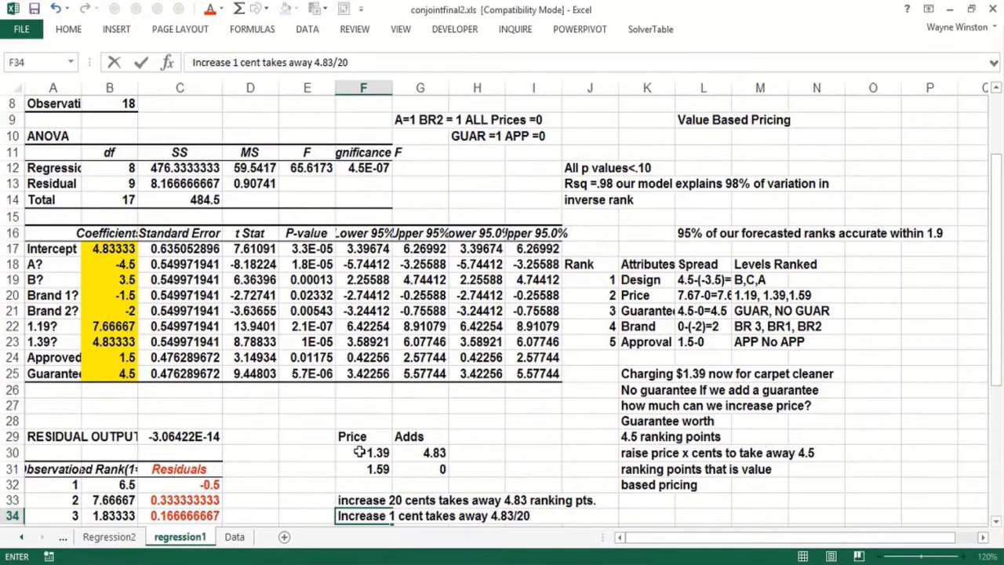
pyautogui.write('=.24 rankoi')
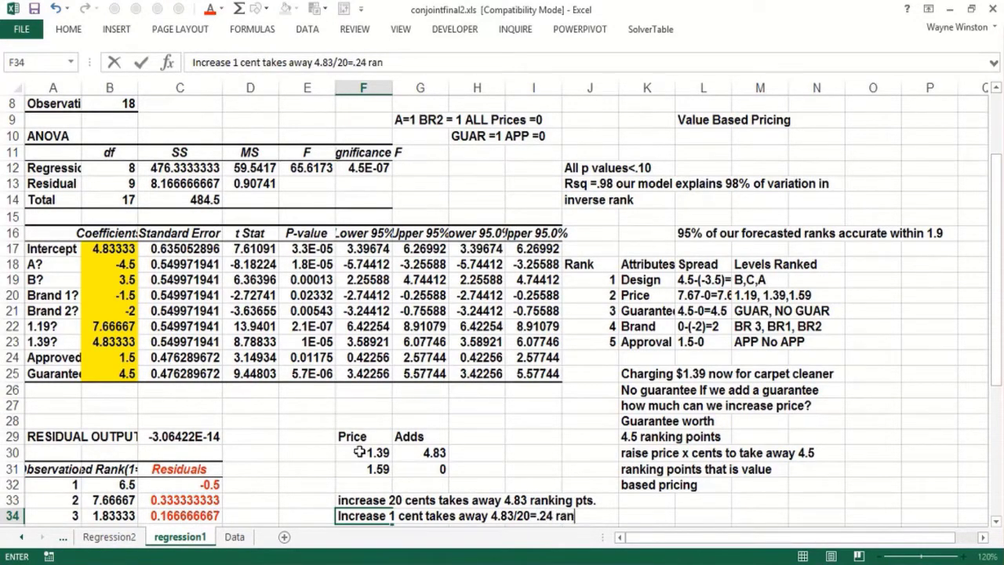
pyautogui.press('BackSpace')
pyautogui.write('ing point')
pyautogui.write('s')
pyautogui.press('Return')
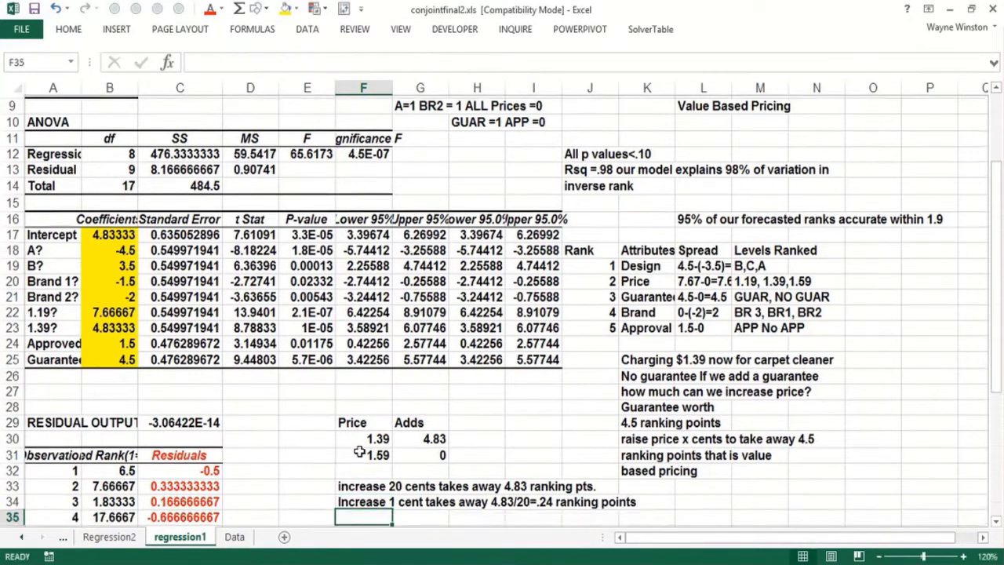
# Step: Leave row 35 blank and enter "increase price x cents" in cell F36
pyautogui.press('Return')
pyautogui.write('incre')
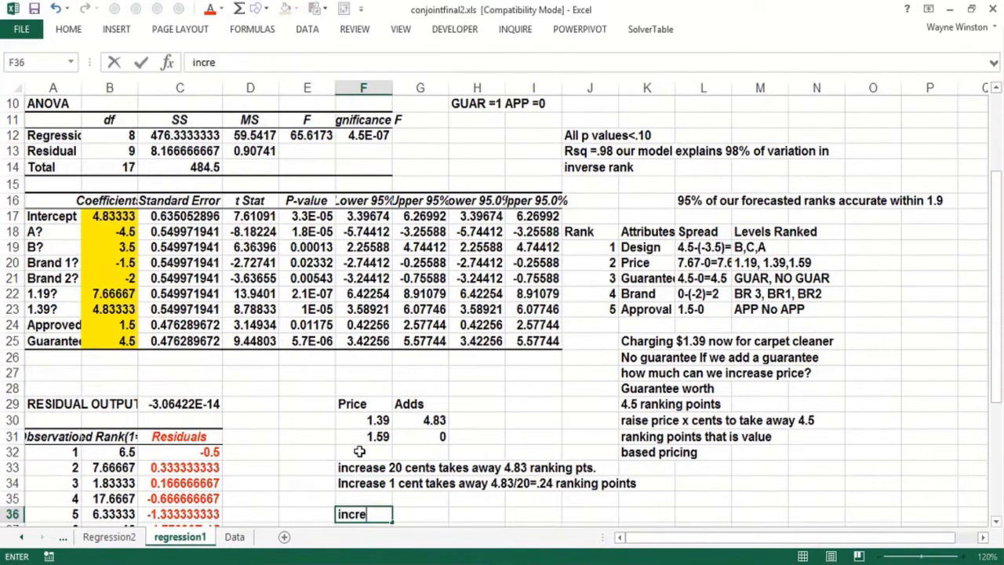
pyautogui.write('ase price x')
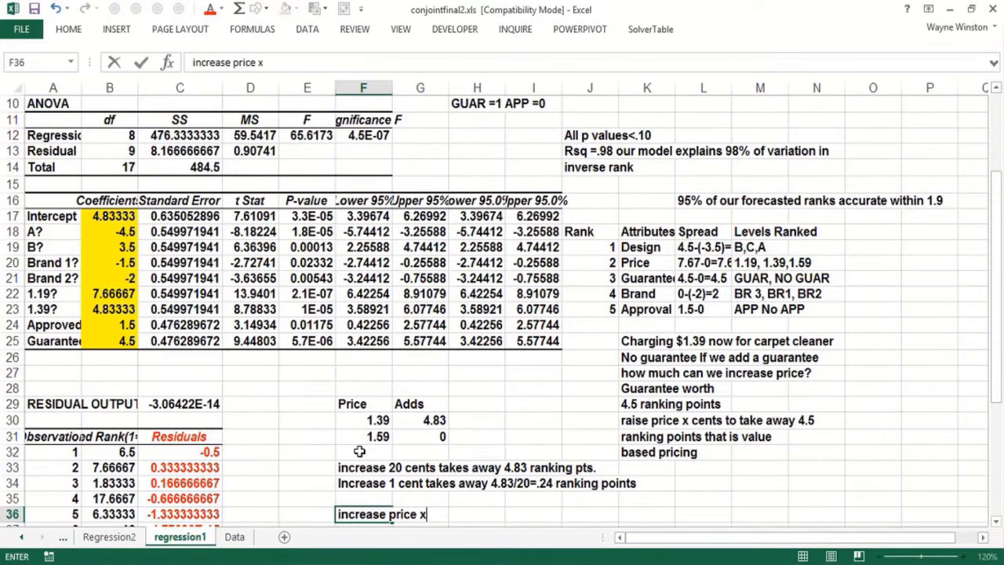
pyautogui.write(' cents')
pyautogui.press('Return')
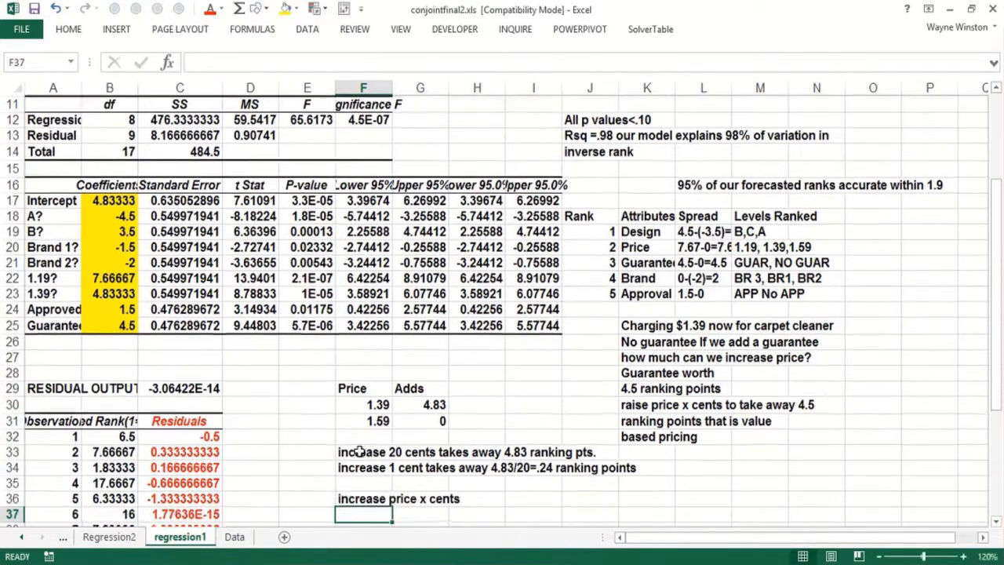
# Step: Enter the equation note "lose .24*x ranking points=4.5" in cell F37
pyautogui.write('lose ')
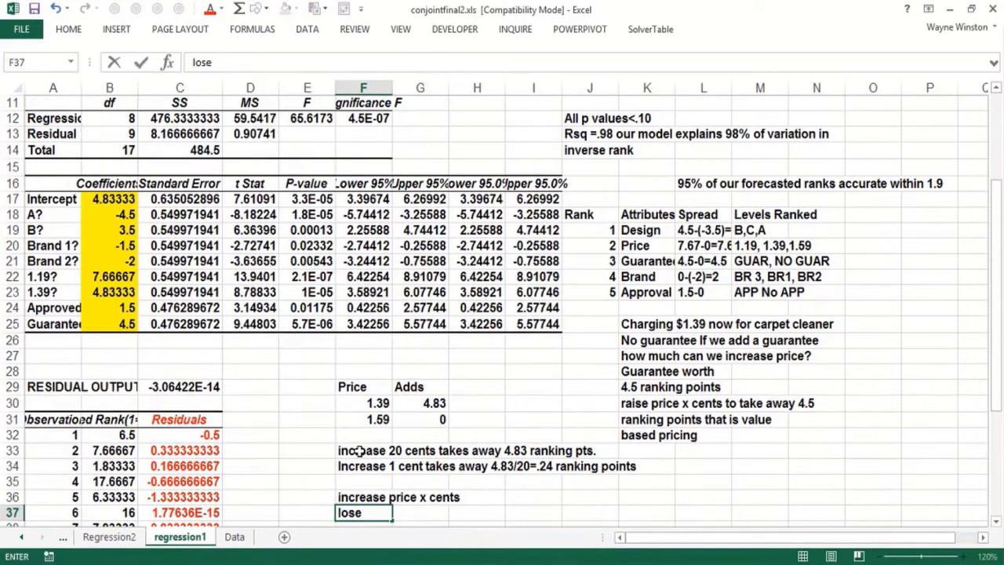
pyautogui.write('.24*x ranking')
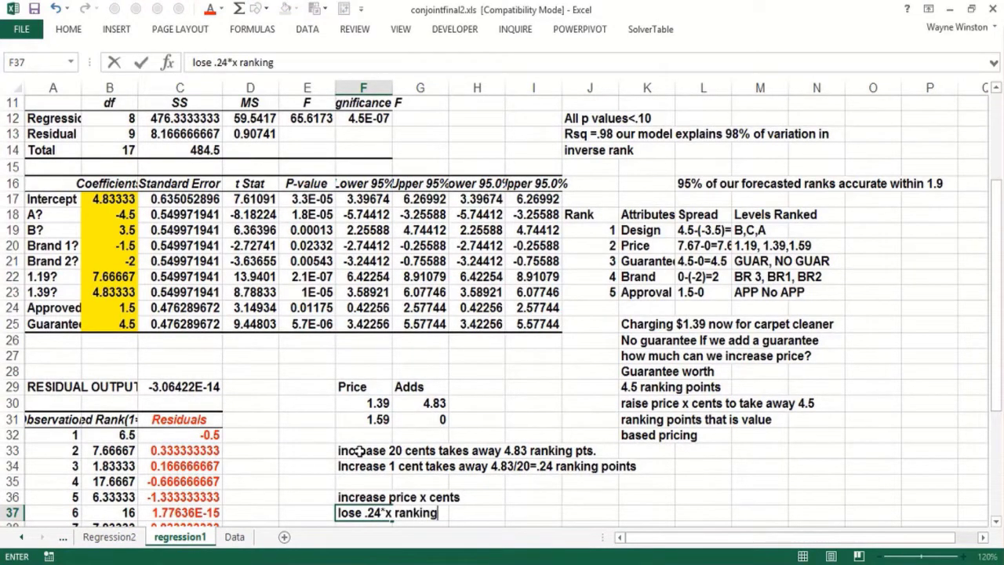
pyautogui.write(' points=')
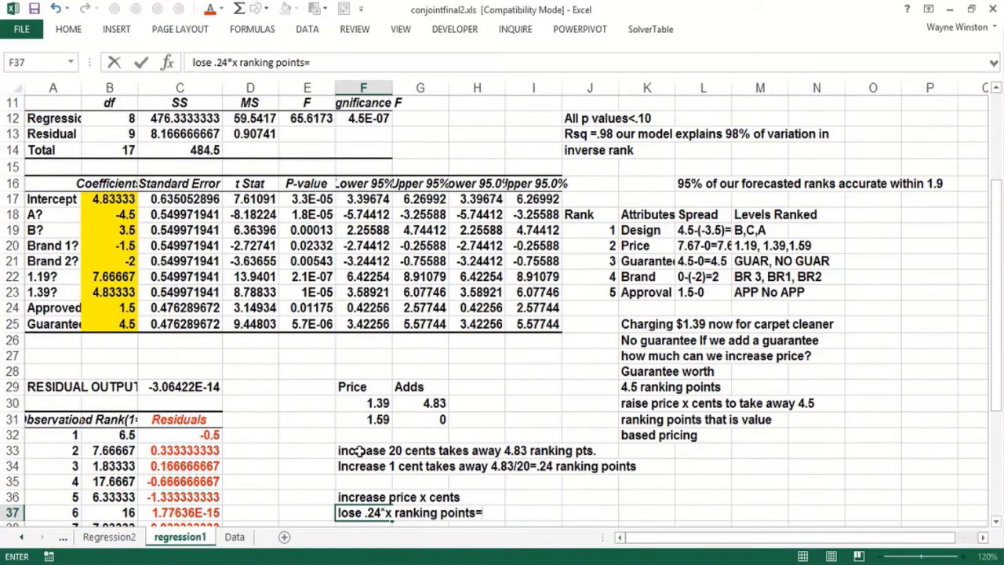
pyautogui.write('4.5')
pyautogui.press('Return')
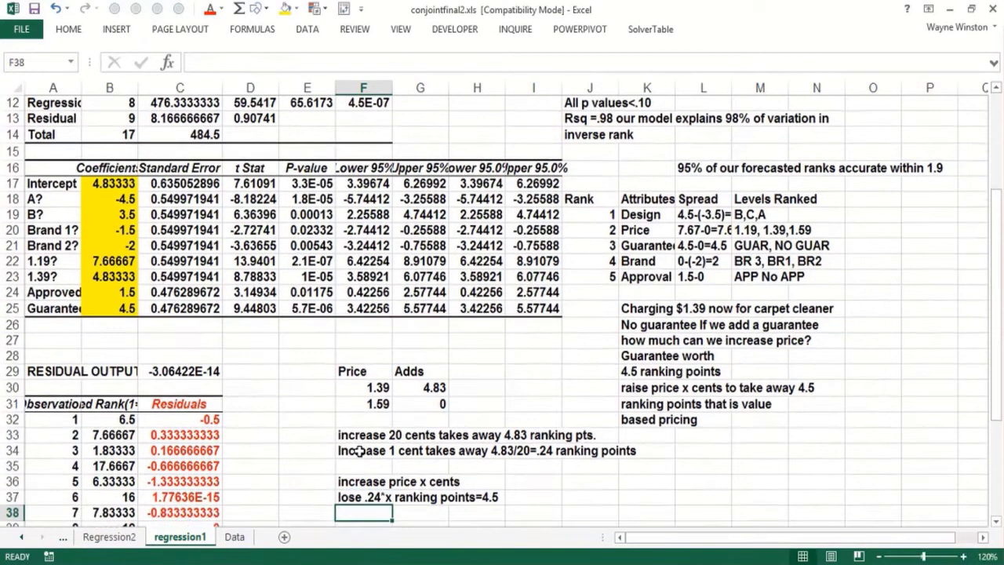
# Step: Enter the solution "x=4.5/.24 around 19 cents" in cell F38
pyautogui.write('x=')
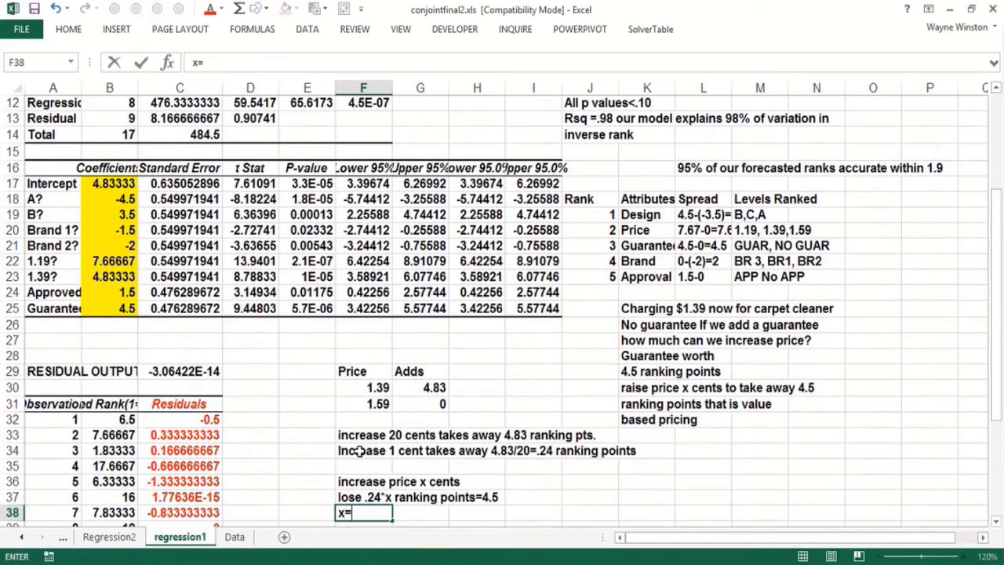
pyautogui.write('4.5')
pyautogui.press('BackSpace')
pyautogui.write('4.5/.24 ar')
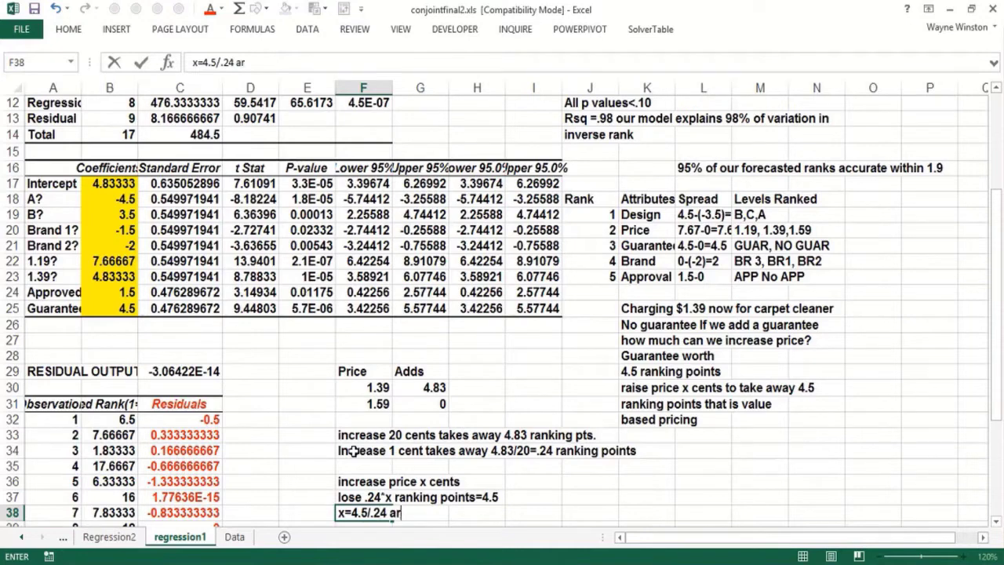
pyautogui.write('ound 19 cwn')
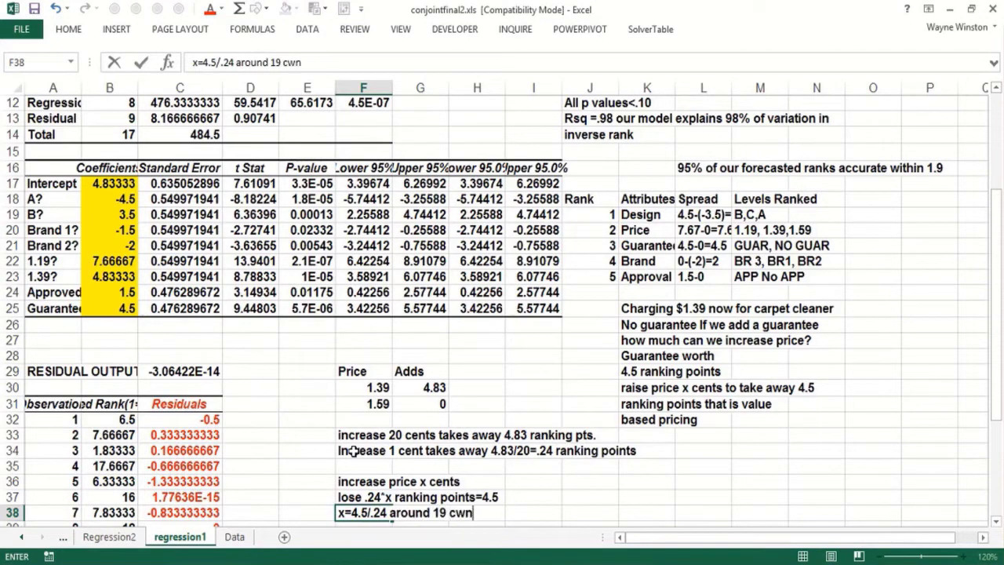
pyautogui.press('BackSpace')
pyautogui.press('BackSpace')
pyautogui.write('ents')
pyautogui.press('Return')
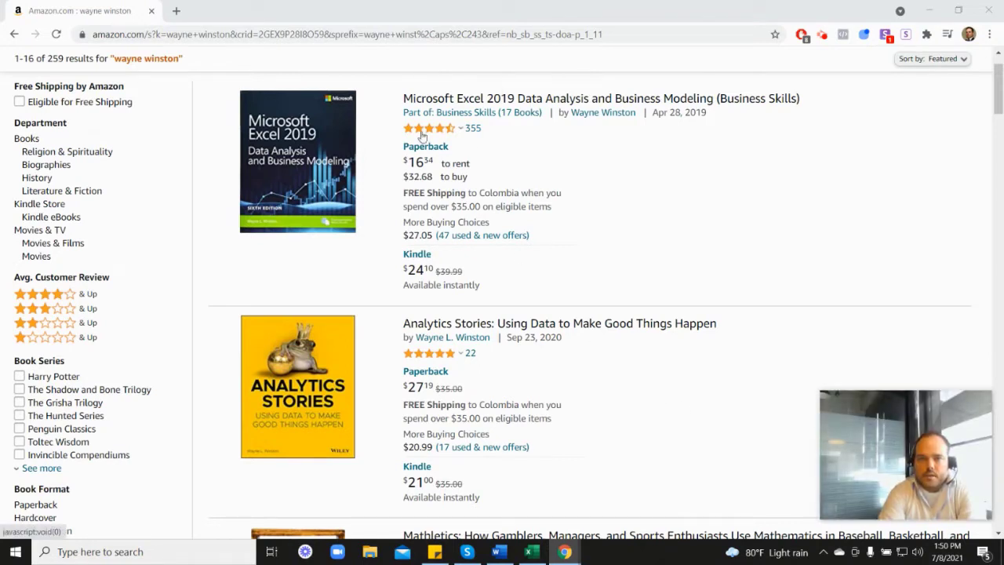
# Step: Browse the author's book results on Amazon, viewing the Marketing Analytics listing and the titles above it
pyautogui.moveTo(430, 134)
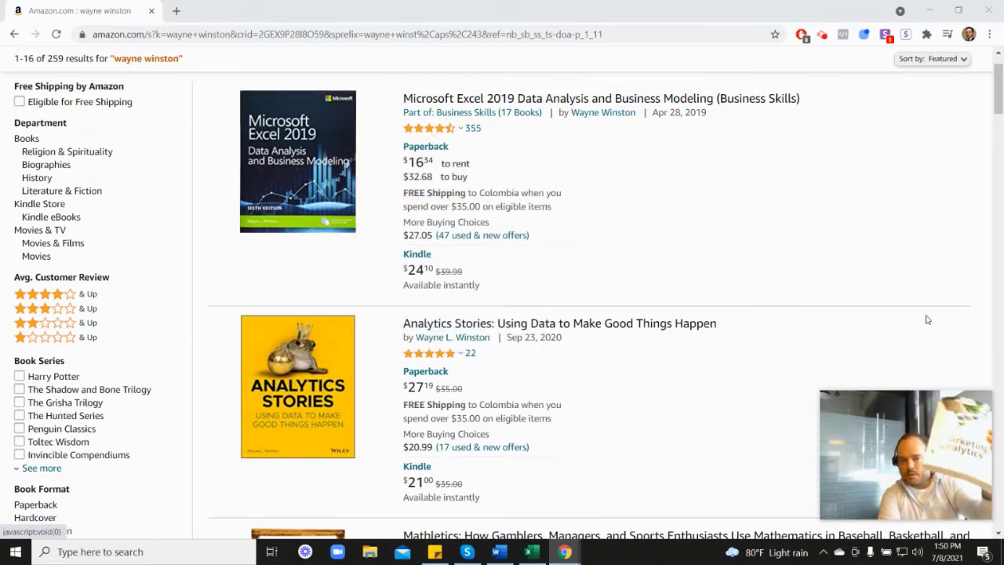
pyautogui.scroll(-5, 922, 314)
pyautogui.scroll(-2, 808, 390)
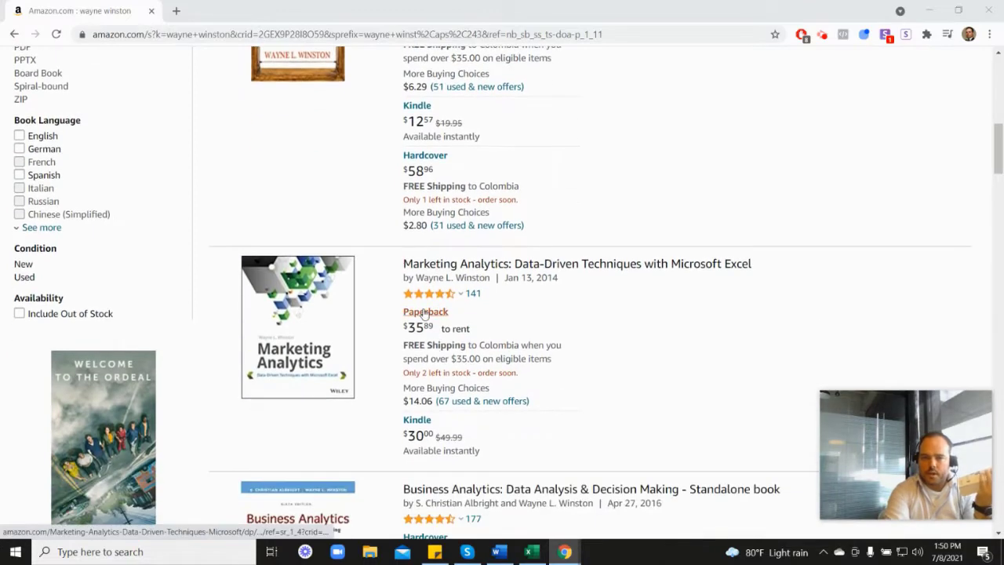
pyautogui.moveTo(442, 297)
pyautogui.scroll(5, 583, 299)
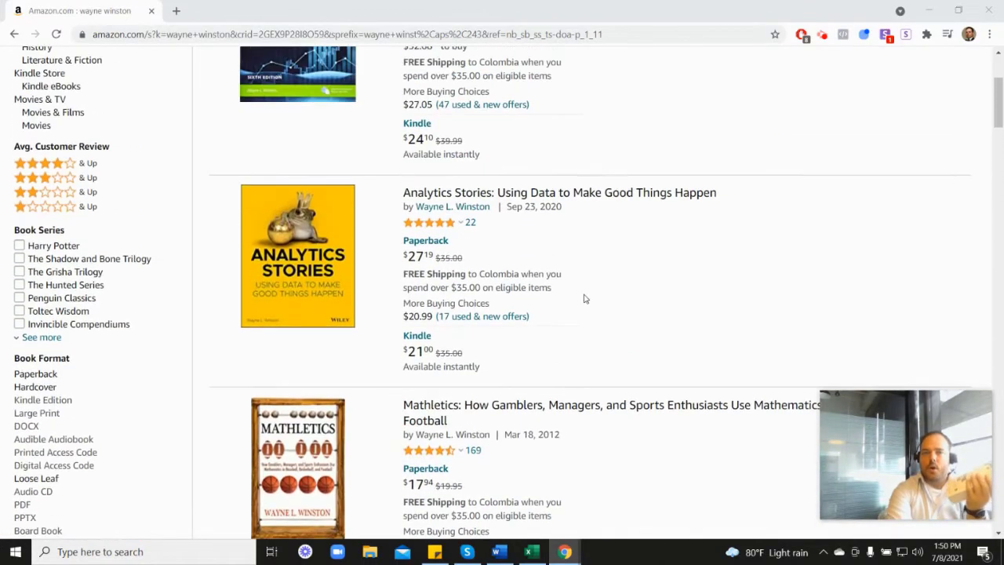